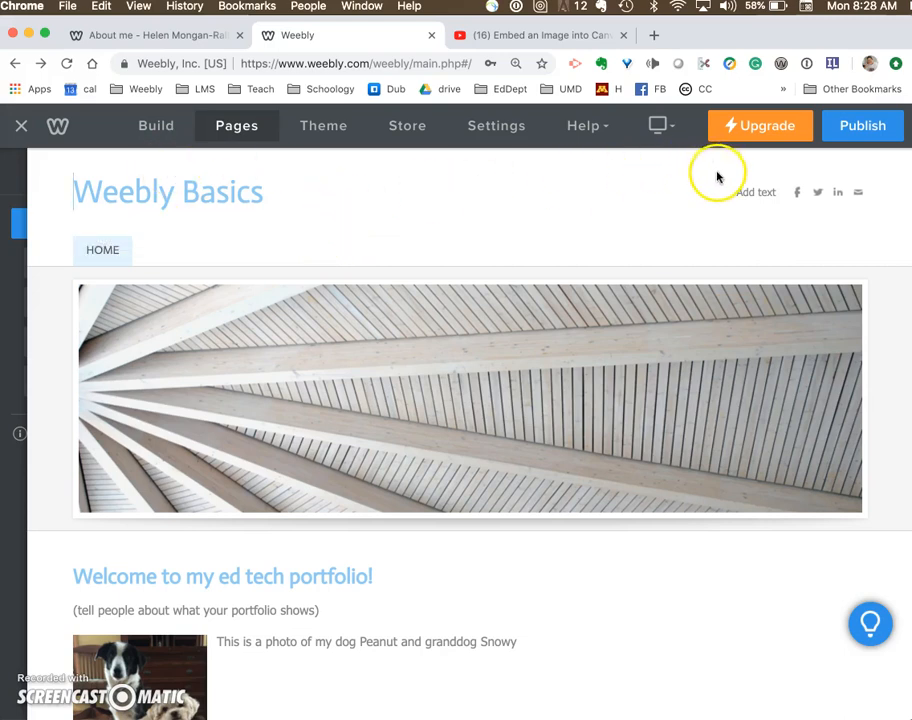
- Publish the site on a free Weebly.com subdomain formed from the owner's full name, also testing a shortened variant for availability
click(866, 130)
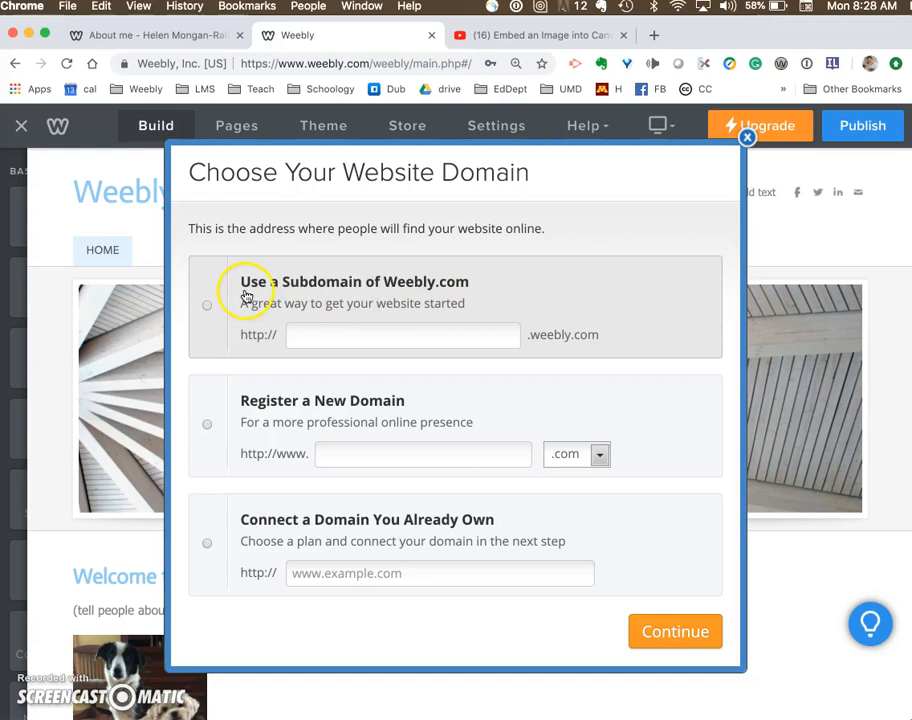
click(317, 337)
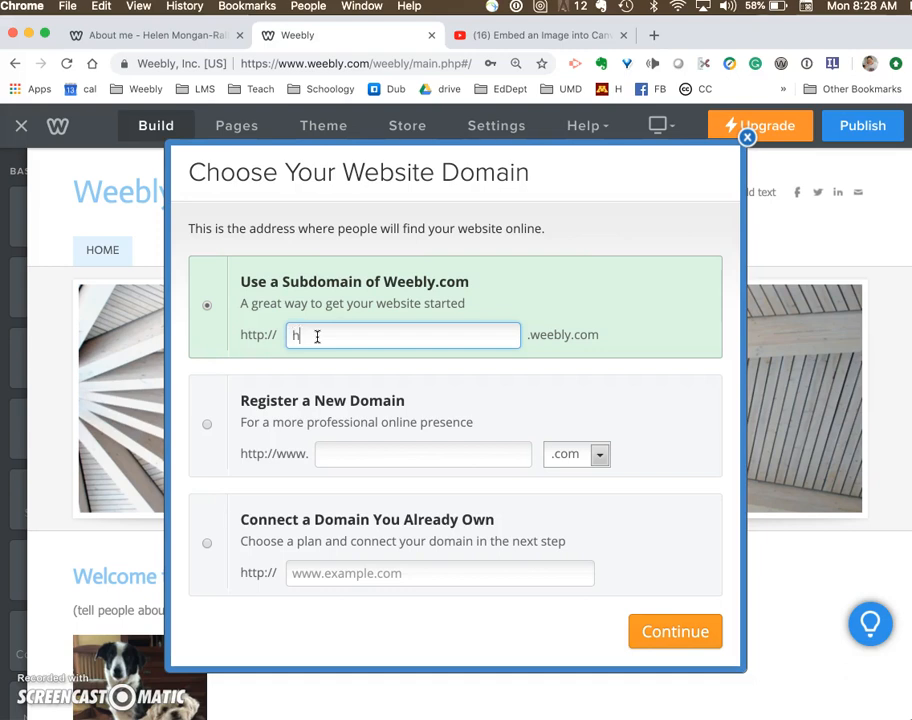
text(enmonganrallis)
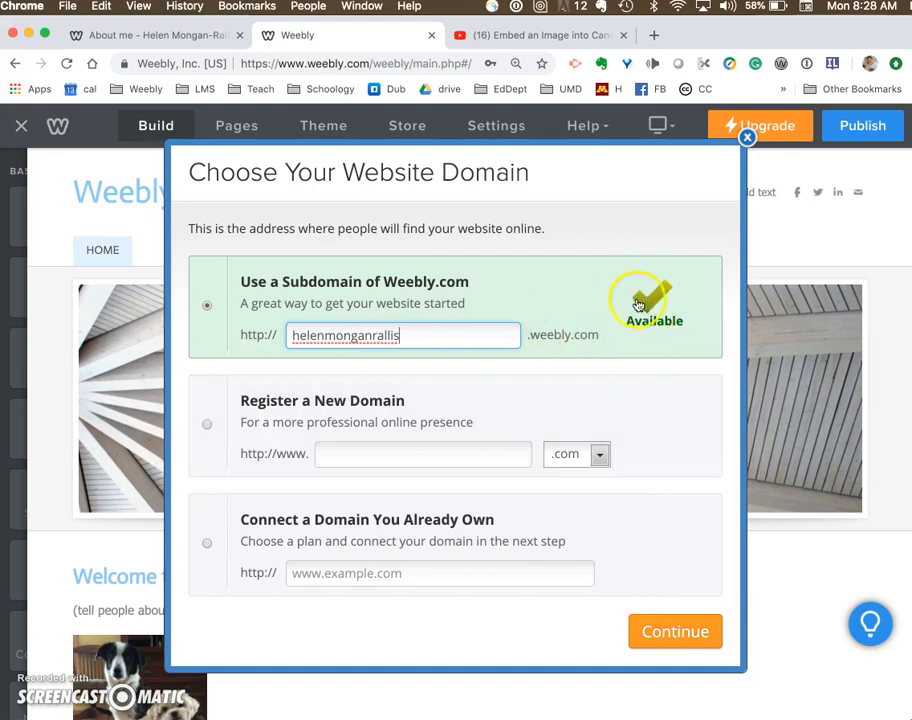
drag(412, 336, 287, 337)
text(hrallis)
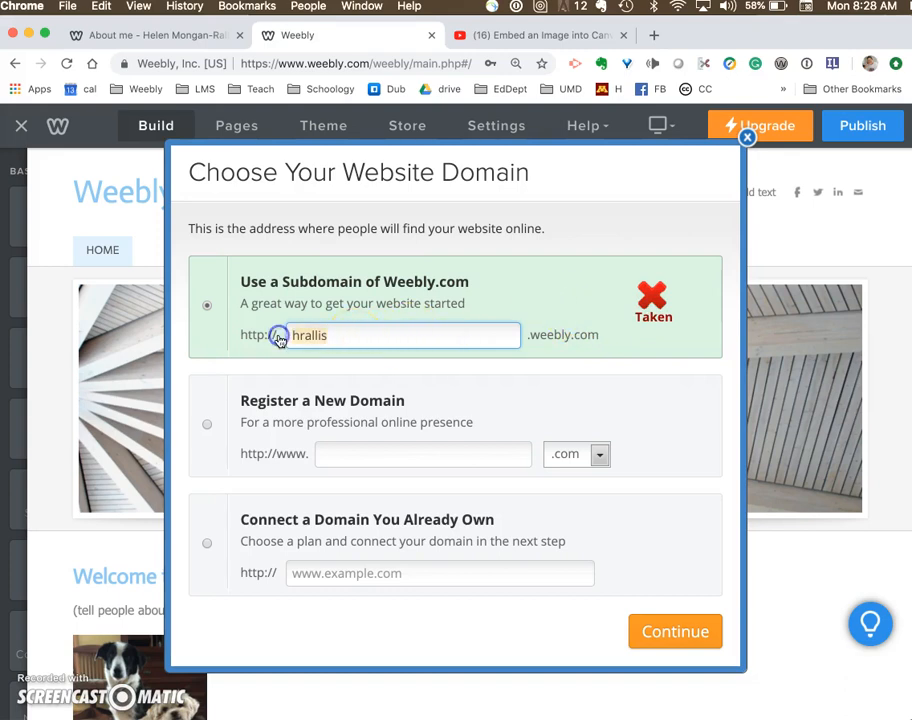
text(helenmonganral)
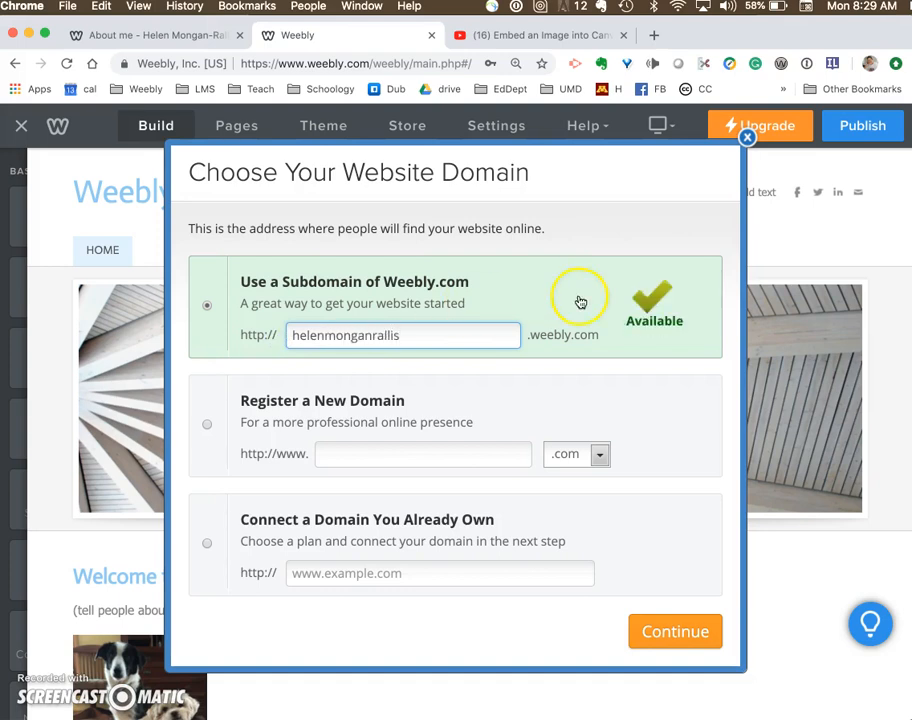
click(672, 635)
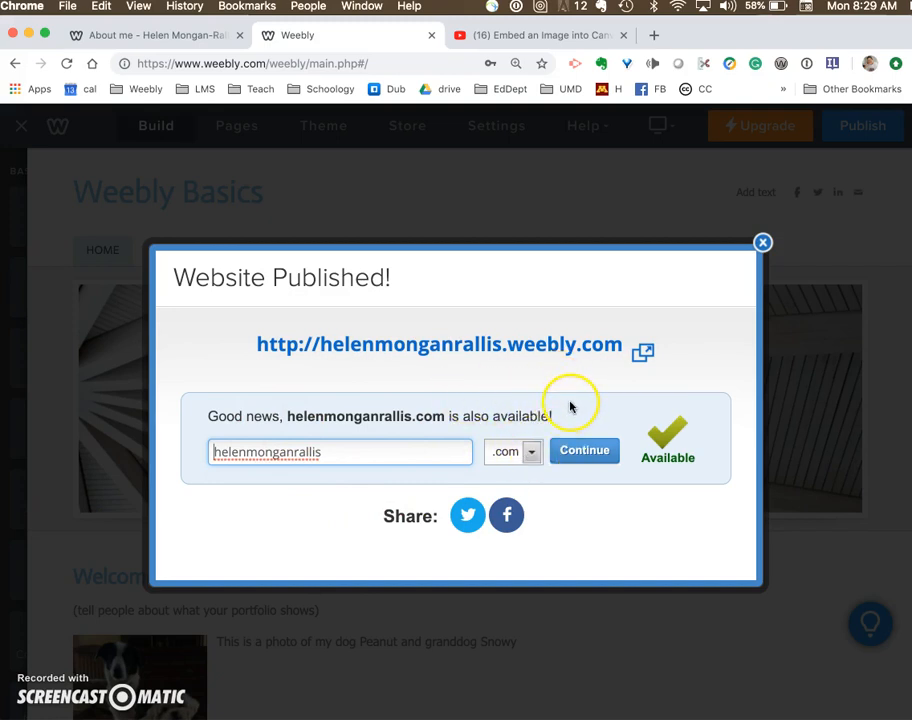
- View the published site through its link, and return to the editor, closing the publish confirmation
click(488, 356)
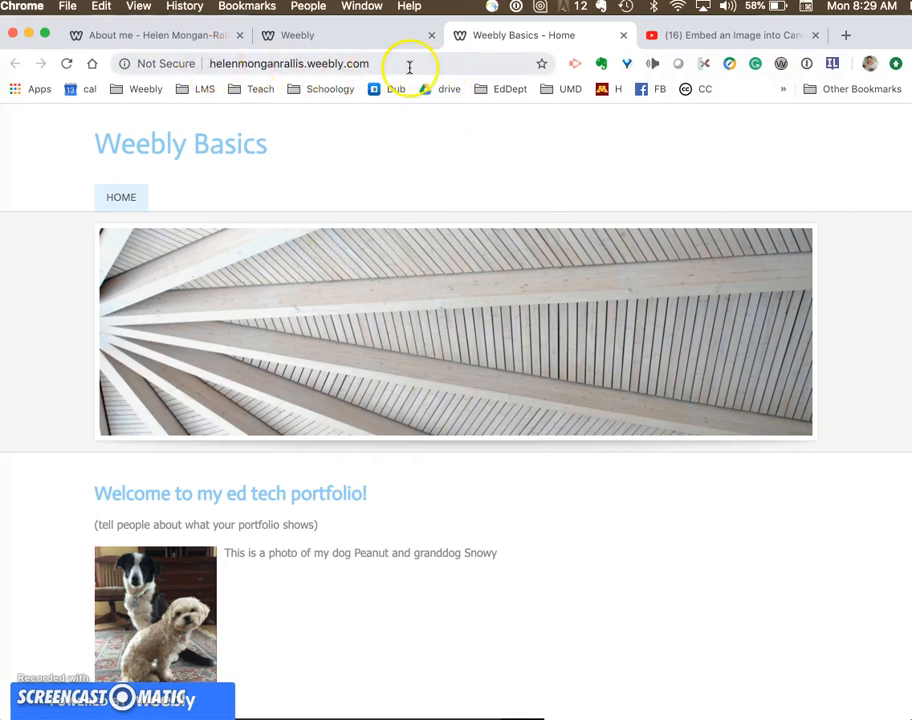
click(376, 38)
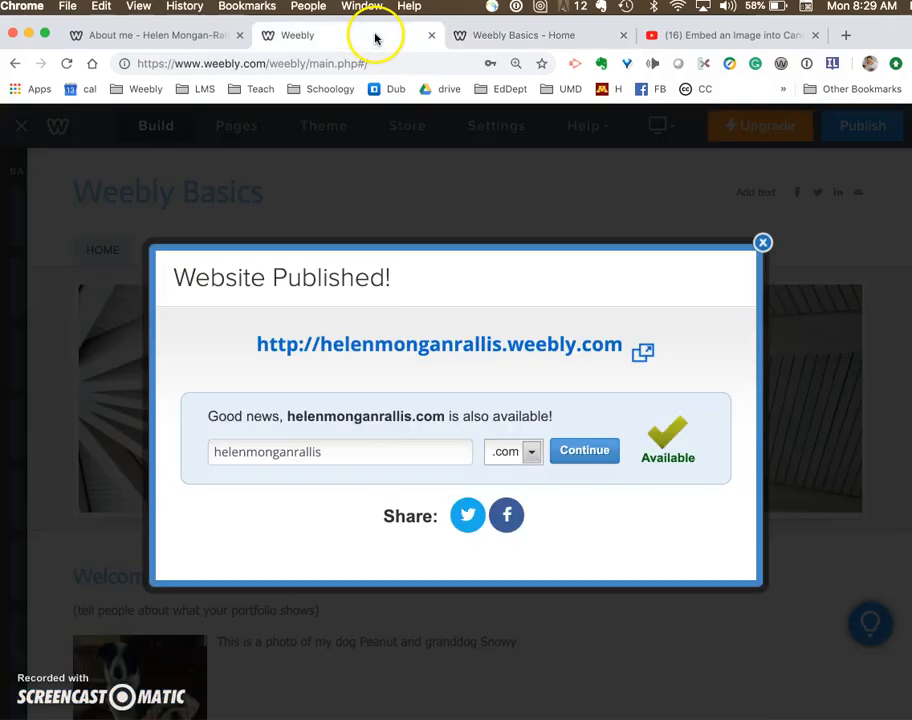
click(763, 245)
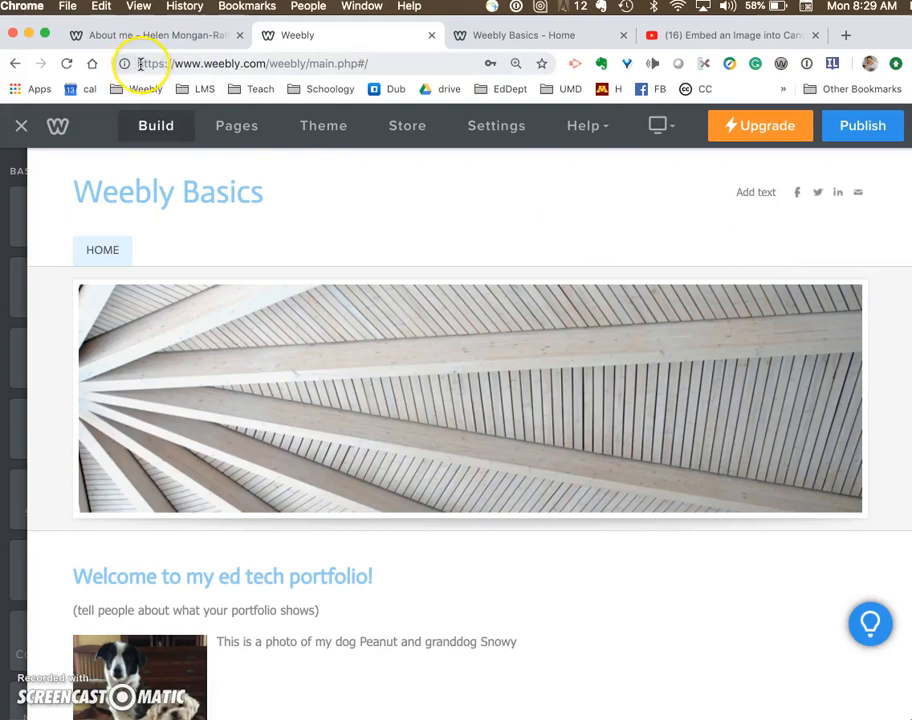
- Compare the editor's web address with the published site's public address
drag(140, 64, 189, 72)
click(397, 65)
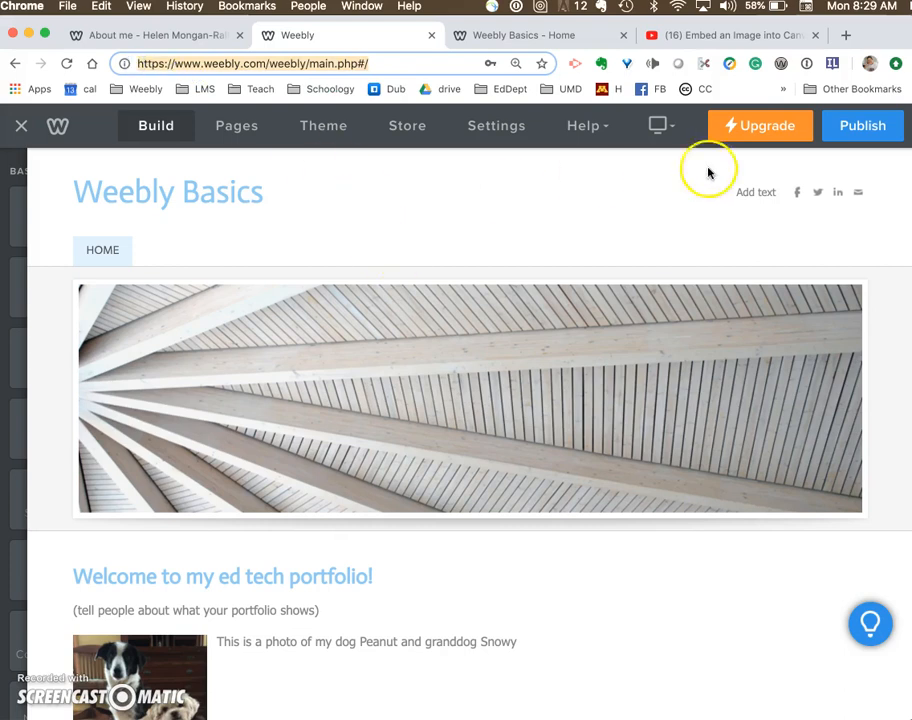
click(546, 35)
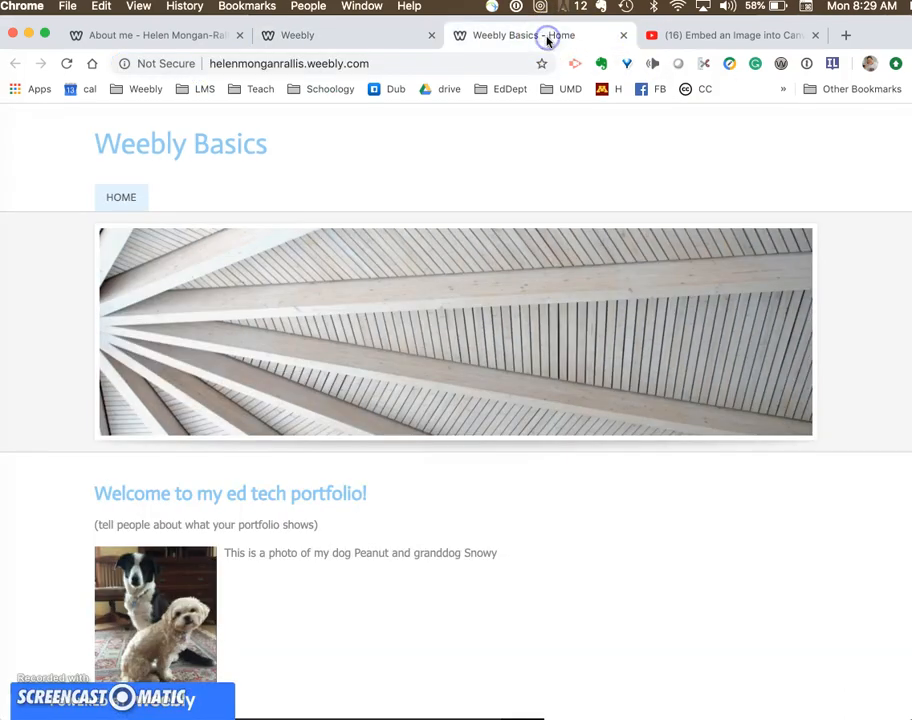
drag(397, 62, 200, 66)
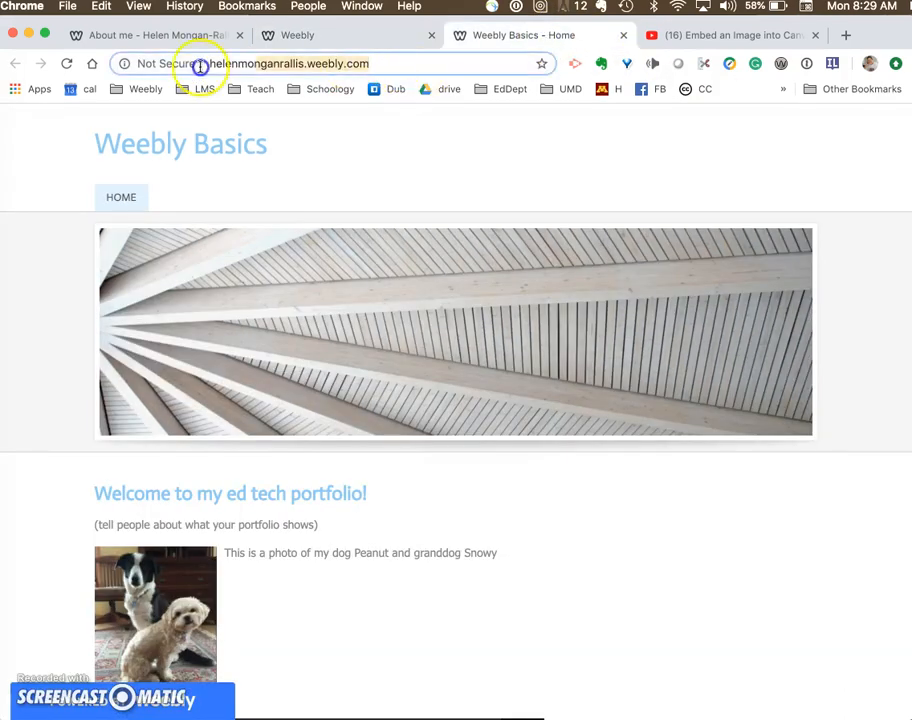
click(305, 36)
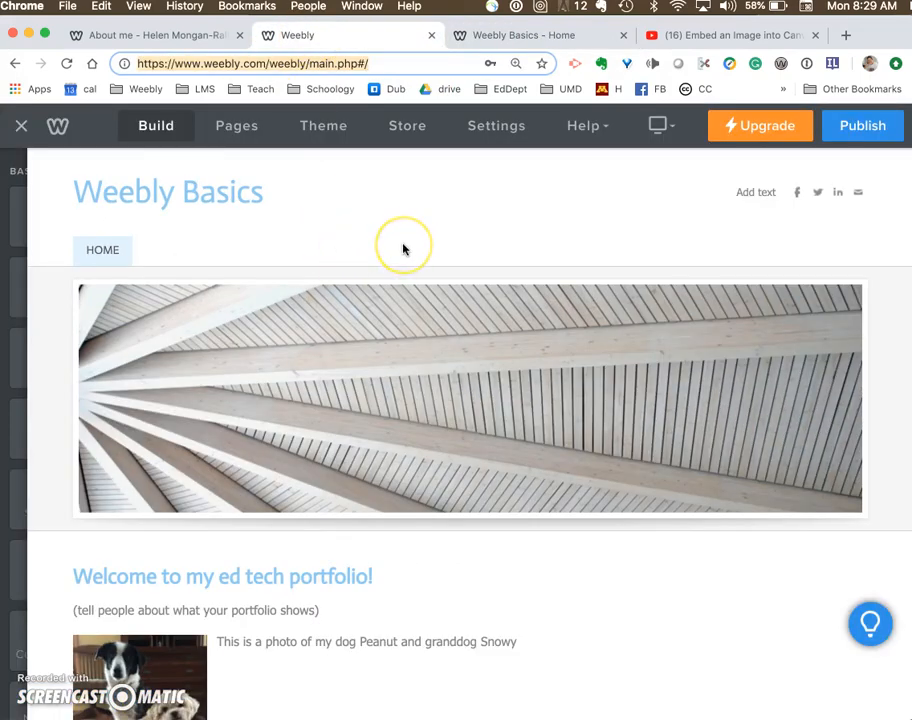
- Look up the site address in the general site settings and check the live page's URL through it
click(495, 138)
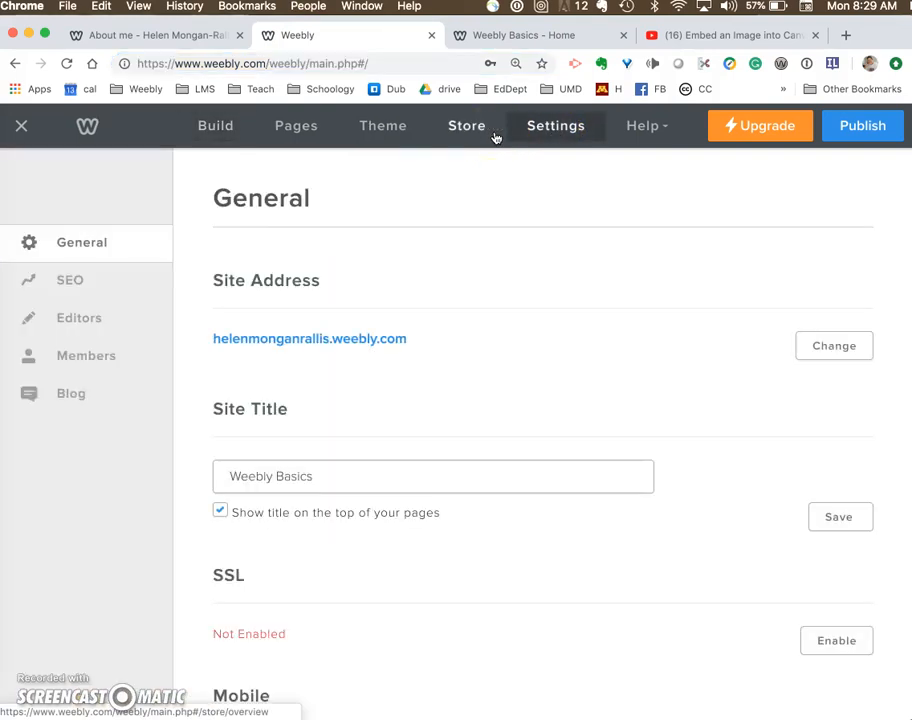
click(345, 338)
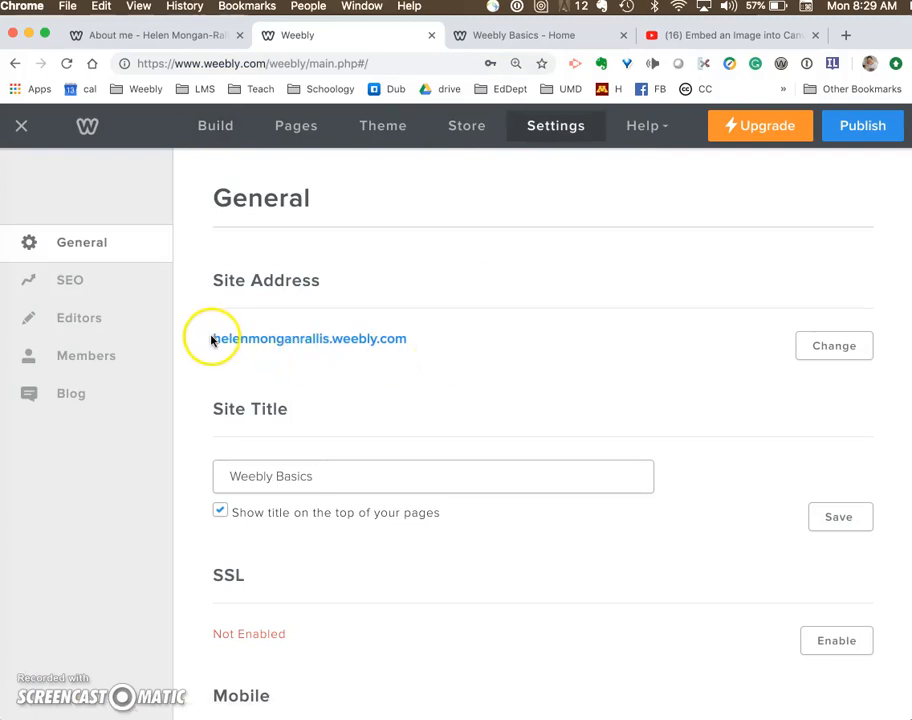
drag(418, 338, 280, 332)
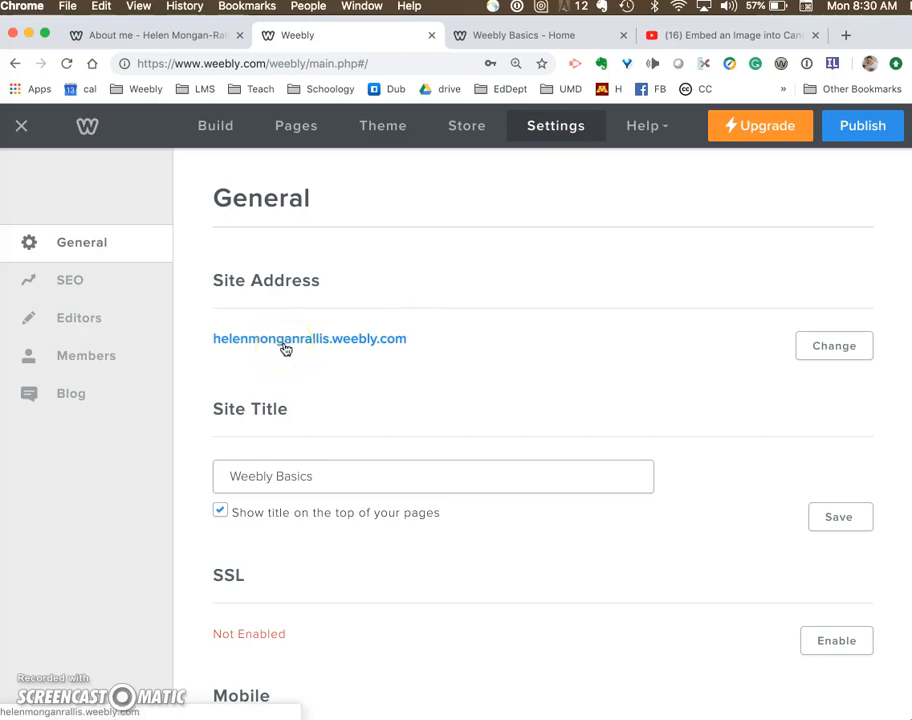
click(285, 346)
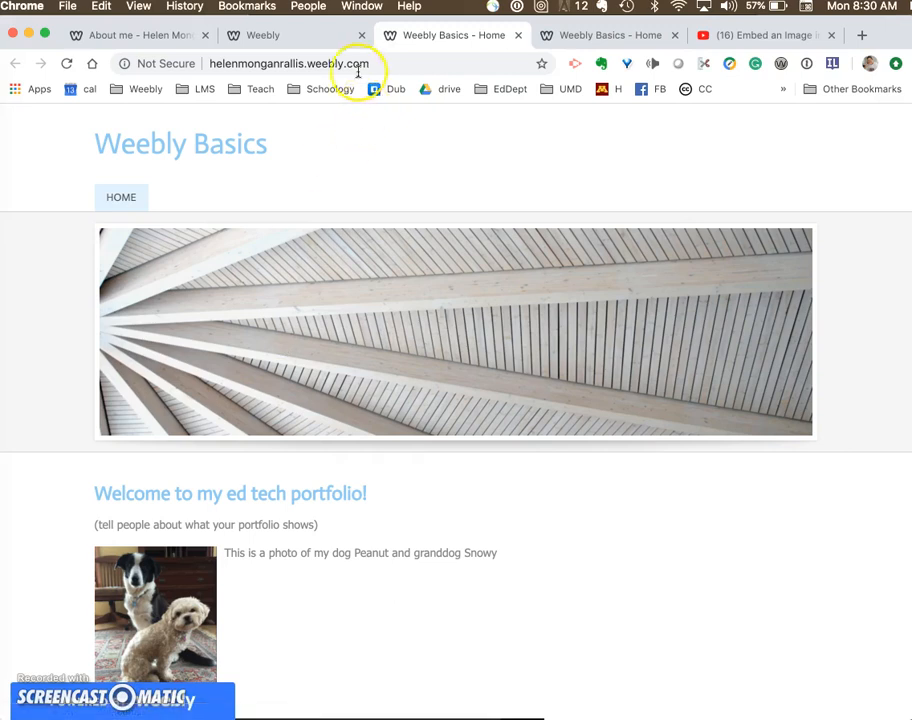
drag(383, 59, 167, 60)
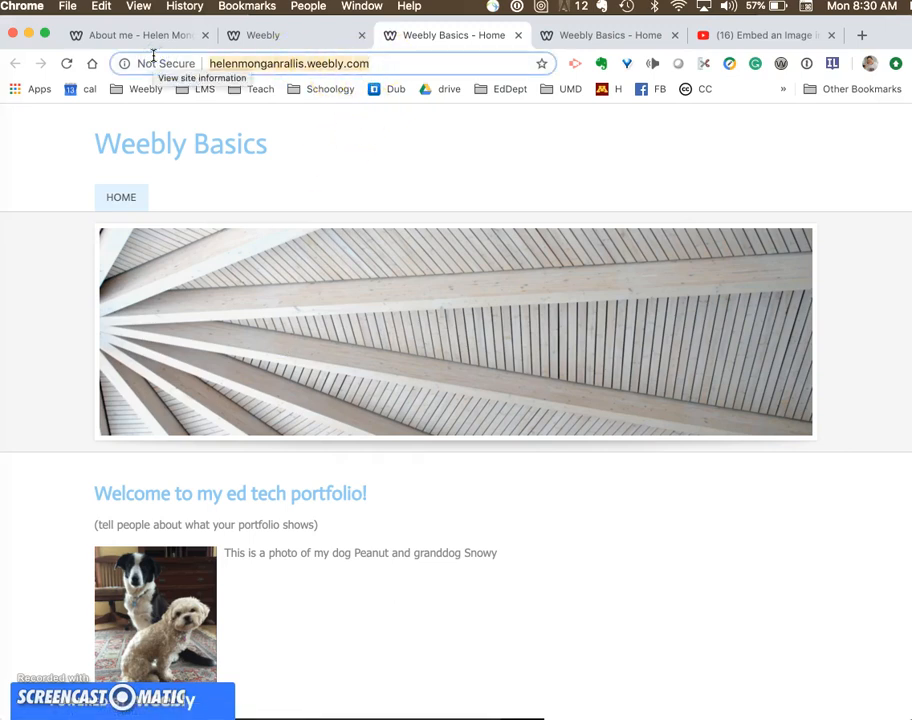
click(279, 38)
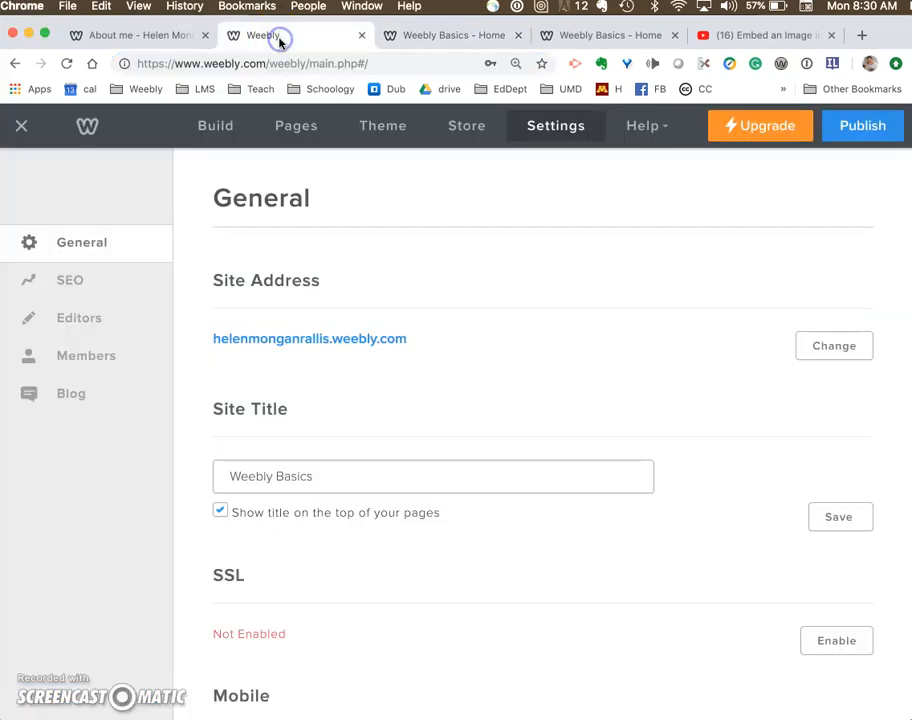
click(295, 130)
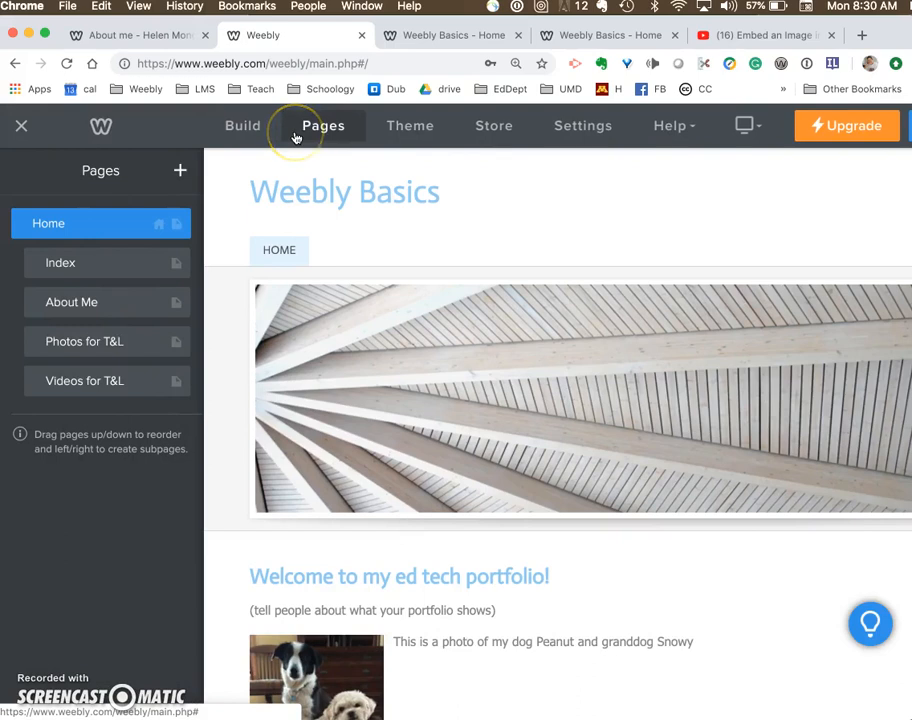
click(240, 126)
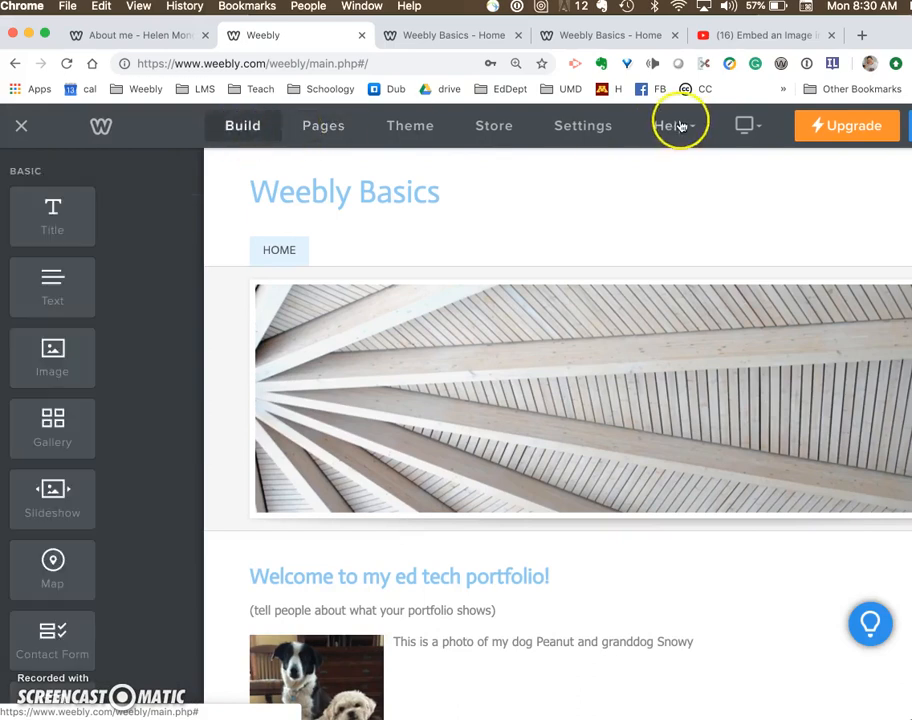
click(607, 133)
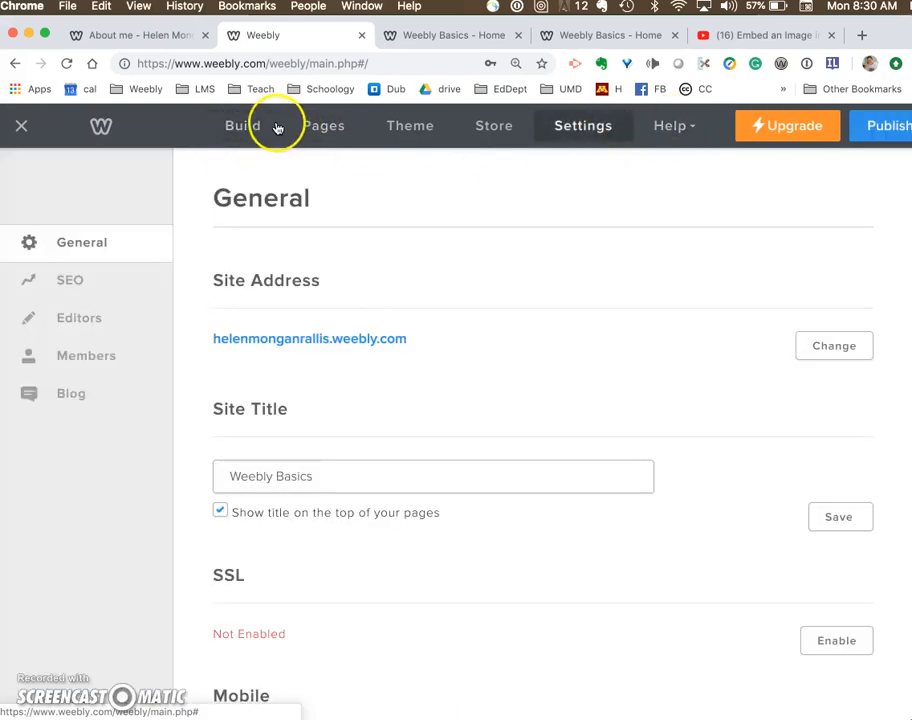
- Open the Index page and its page settings for editing
click(312, 127)
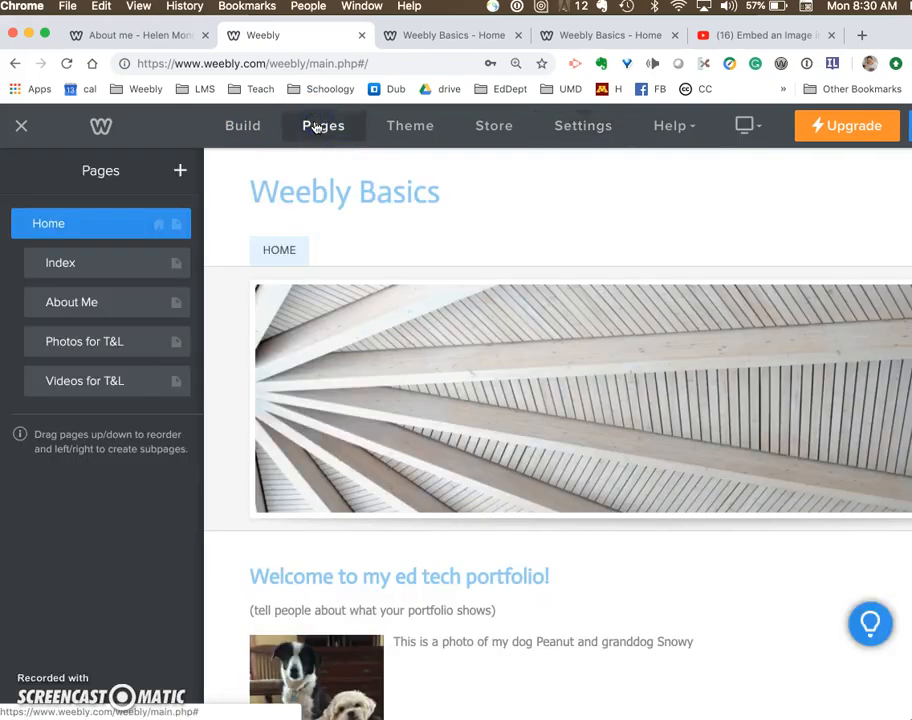
click(91, 266)
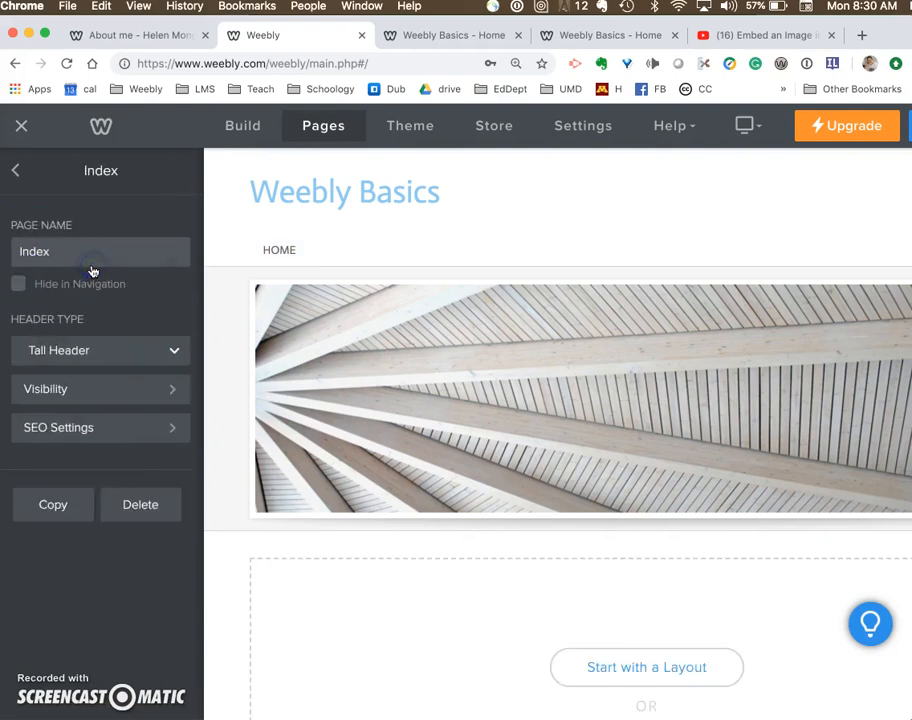
click(101, 260)
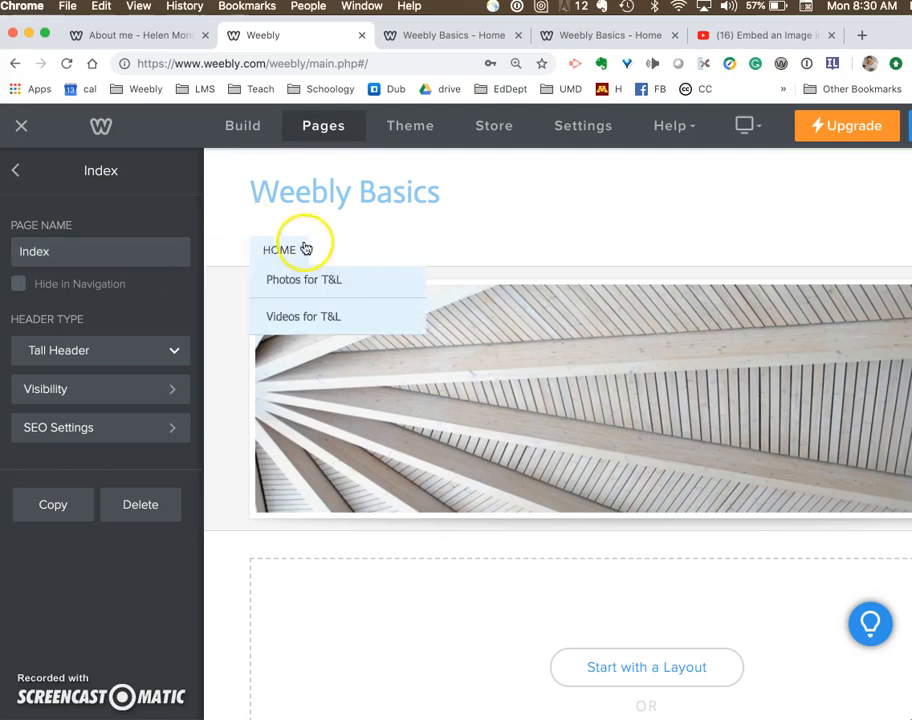
- Add the text "Index page" to the Index page's header image
mouse_move(285, 207)
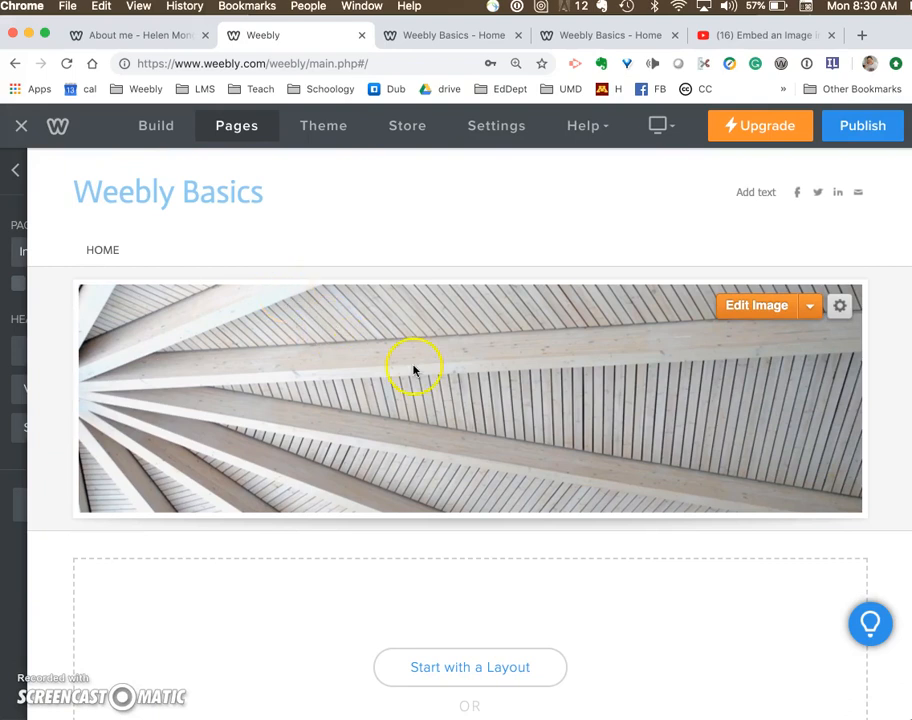
click(757, 306)
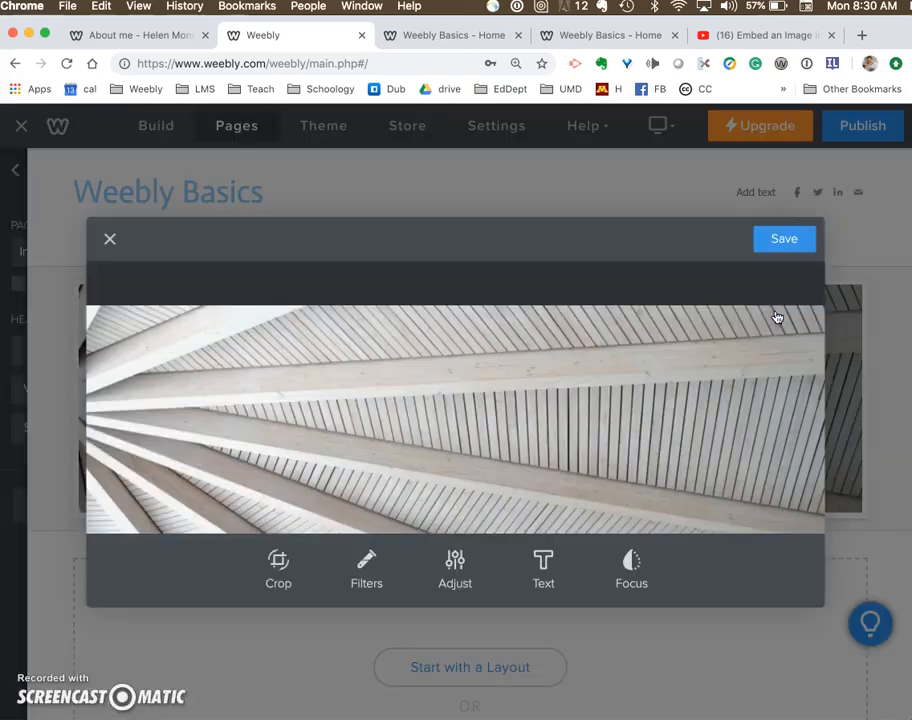
click(543, 565)
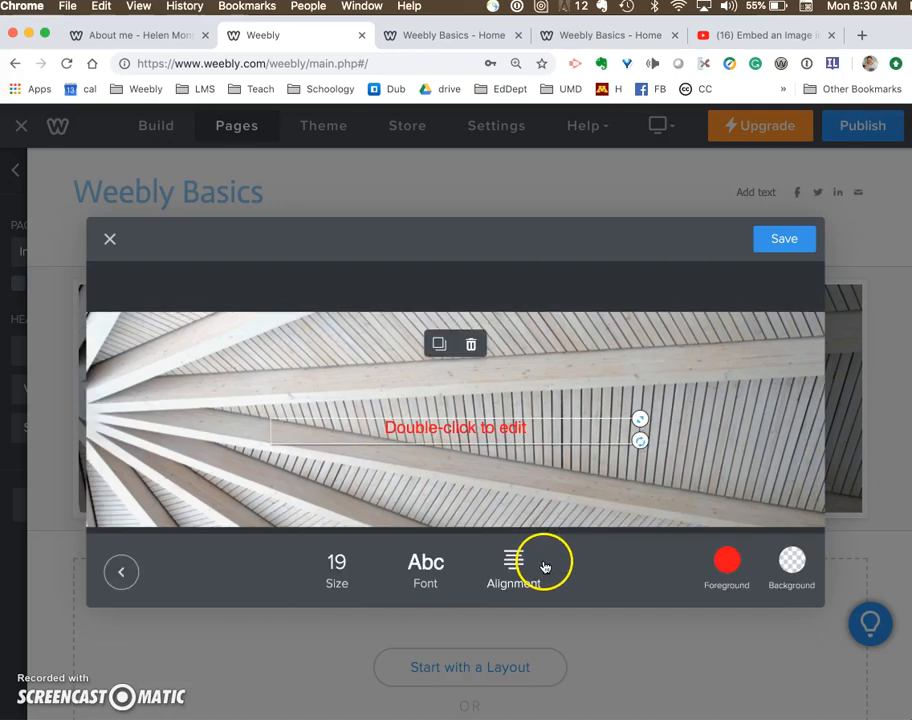
double_click(452, 428)
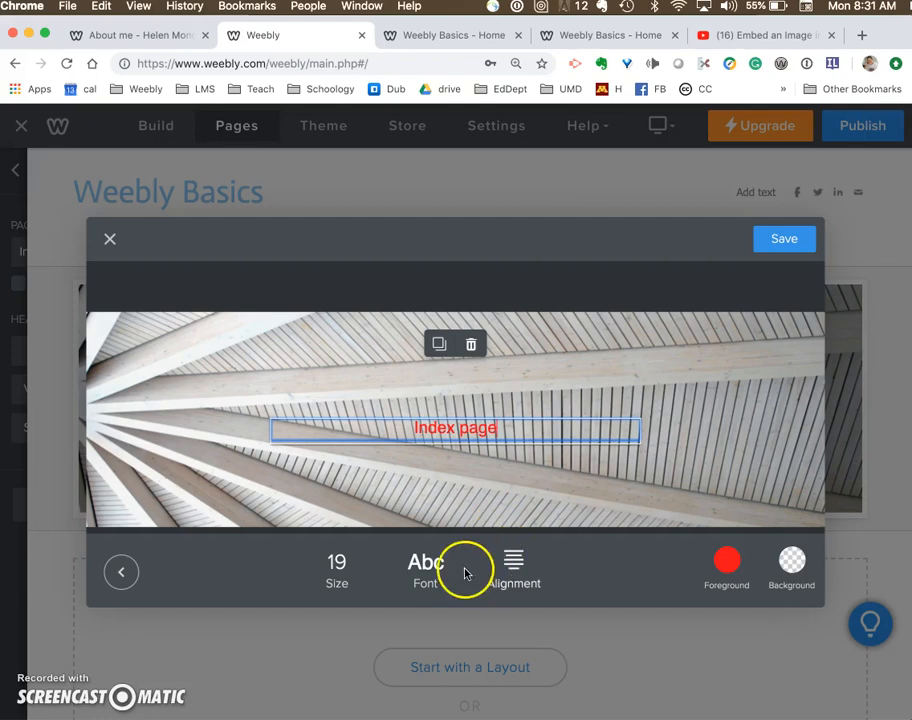
- Format the header image's text label at size 72 in magenta, and save the header to this page only
click(345, 574)
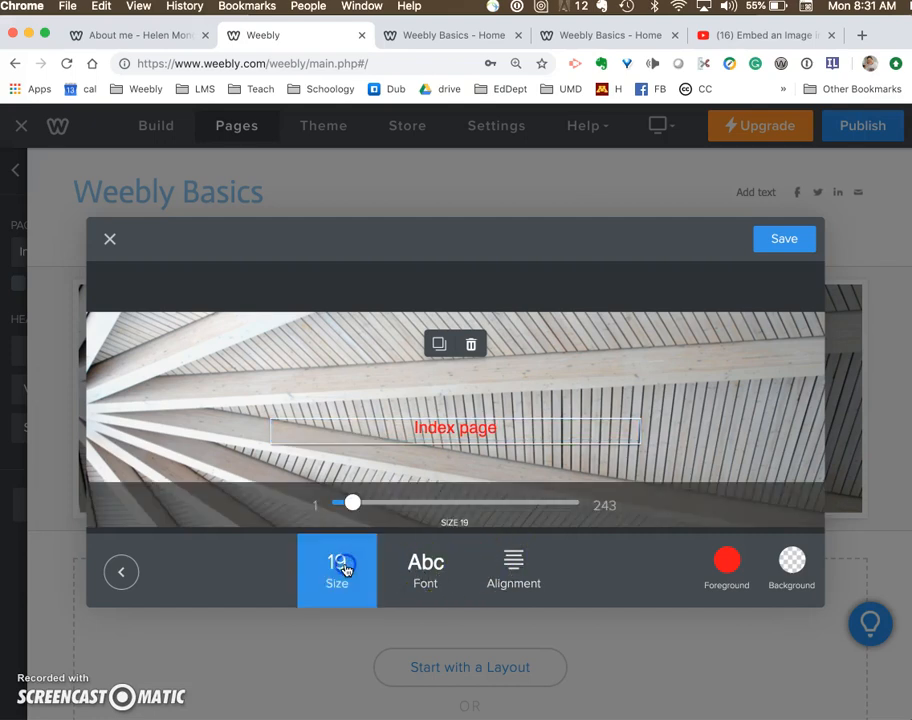
drag(352, 502, 409, 500)
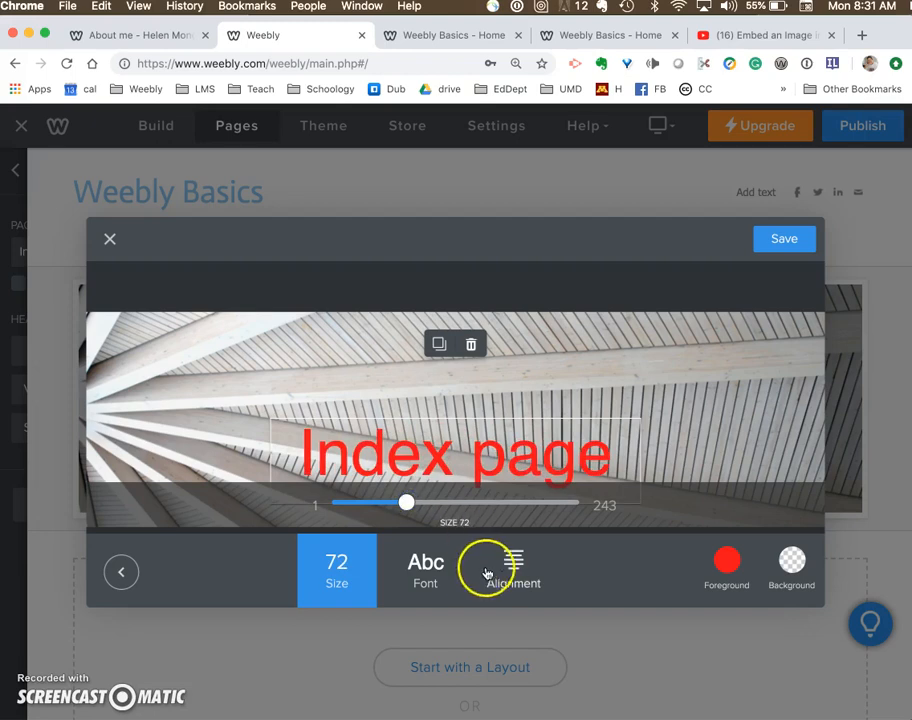
click(724, 564)
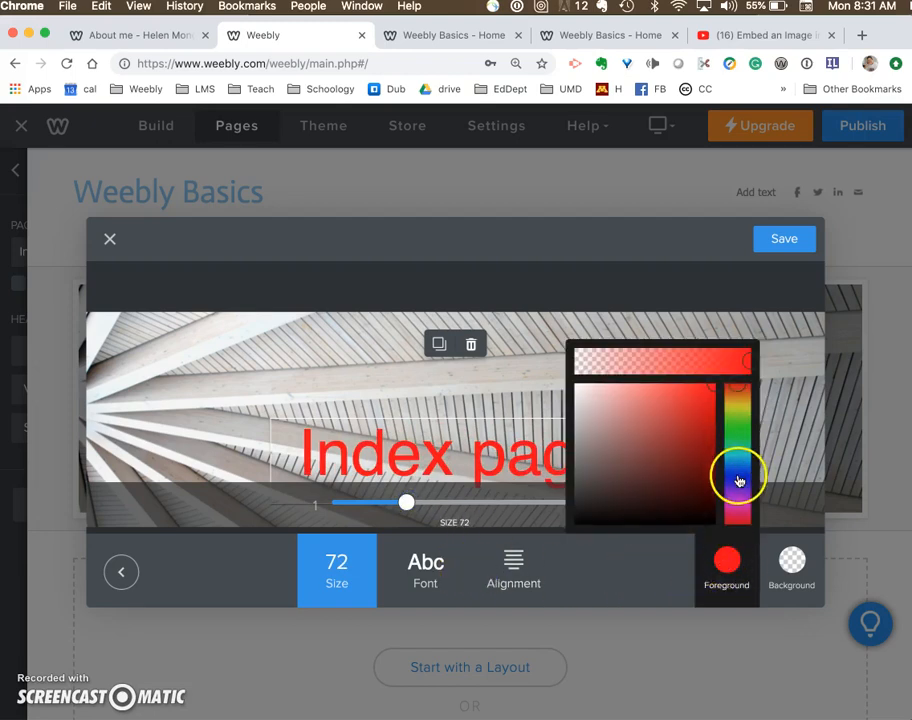
click(739, 481)
click(739, 503)
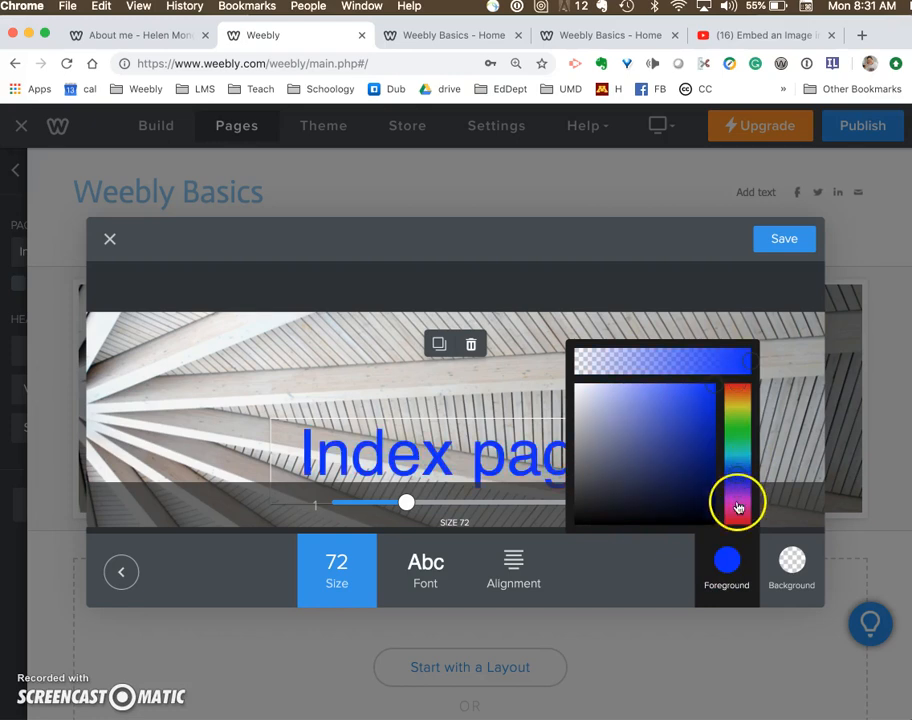
click(627, 641)
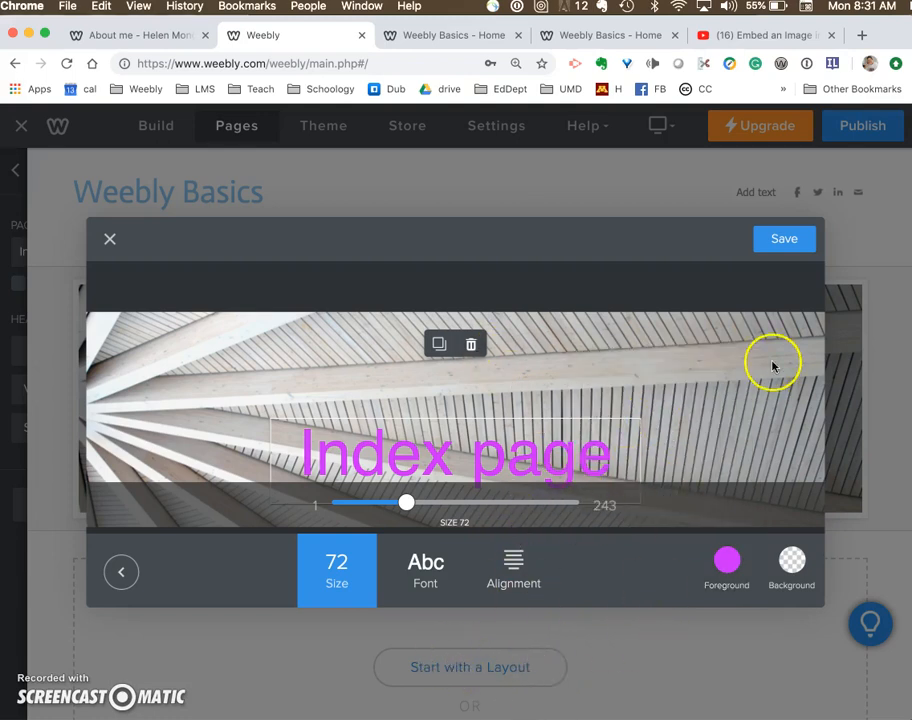
click(800, 240)
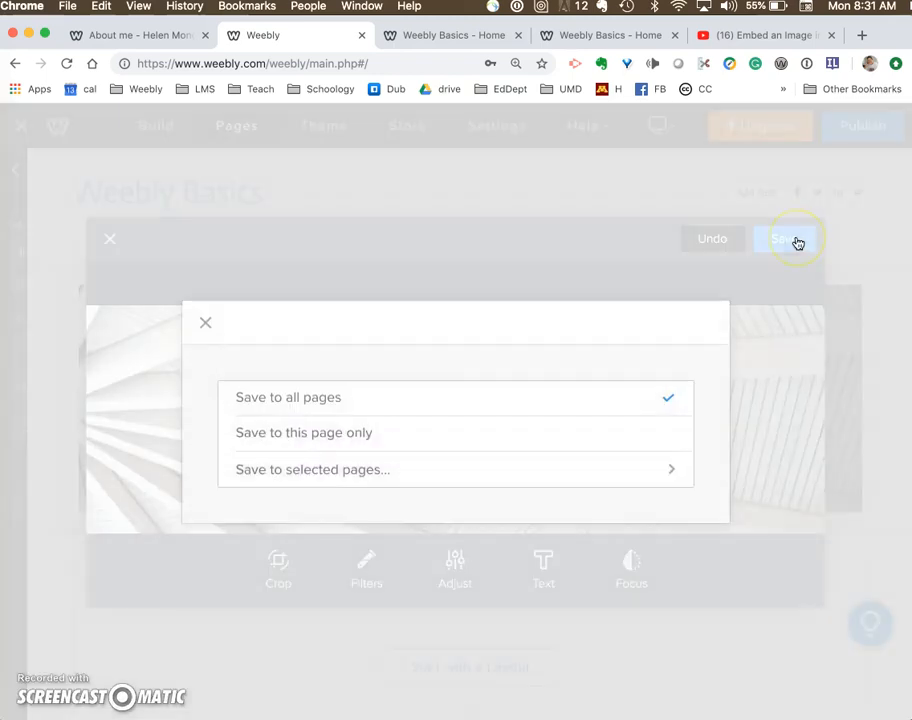
click(341, 442)
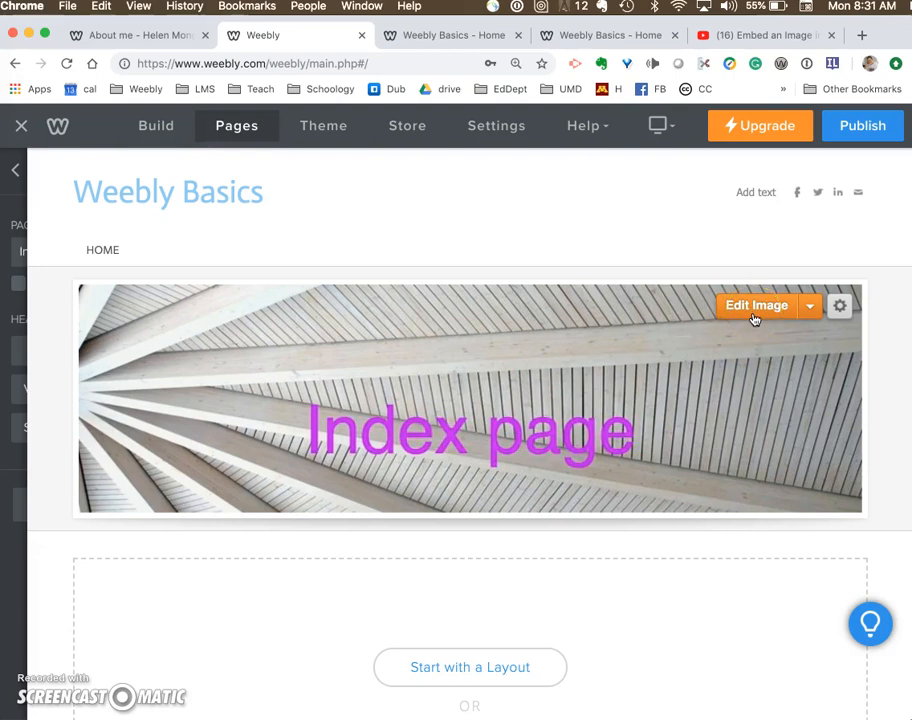
- Add a Title element below the header image with the text "Index page"
mouse_move(8, 225)
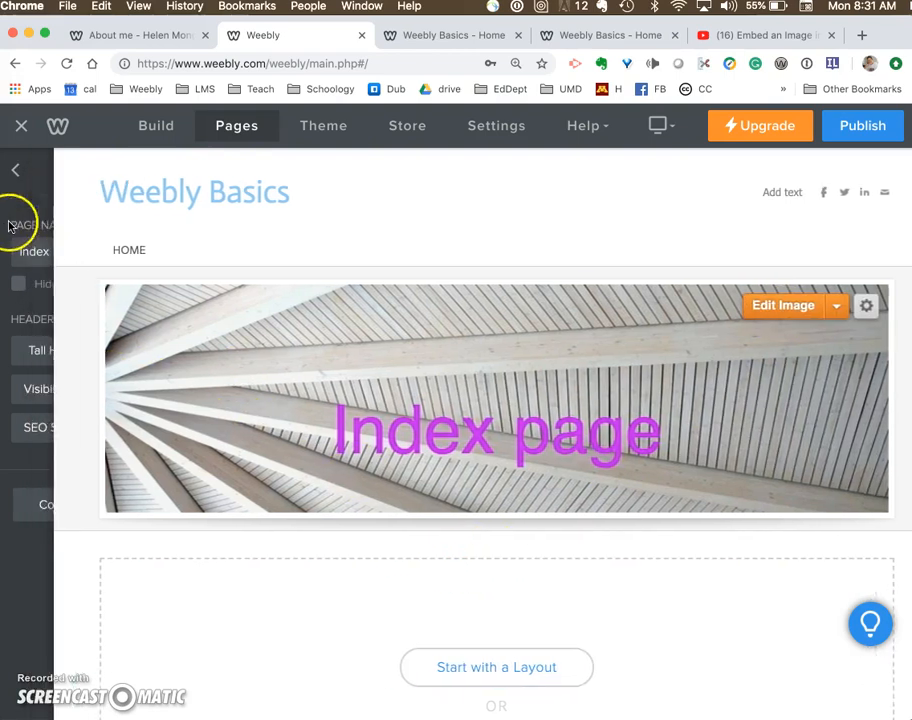
click(240, 140)
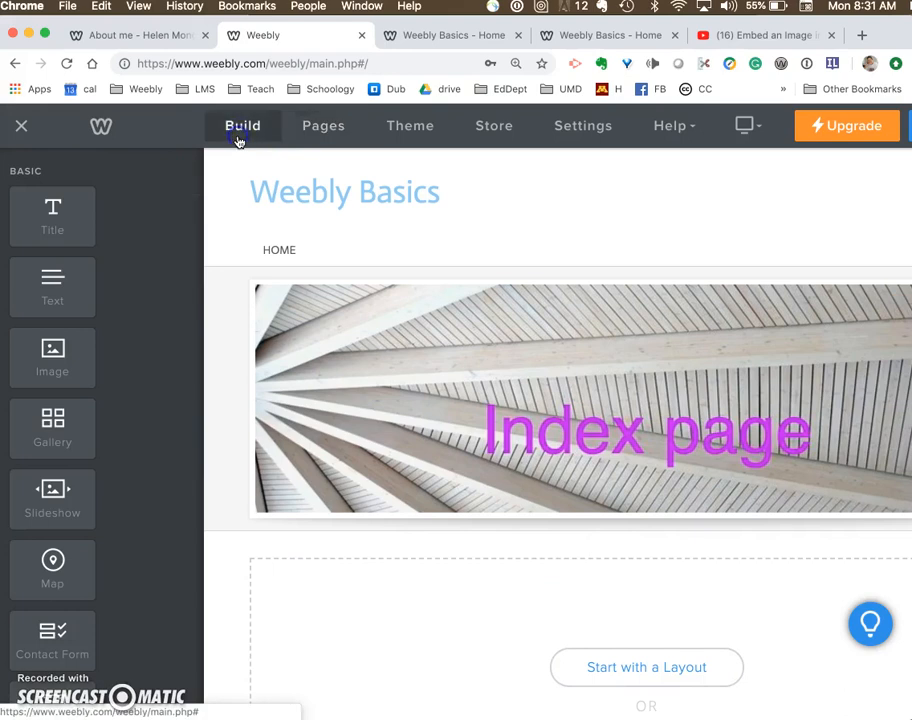
drag(52, 215, 277, 629)
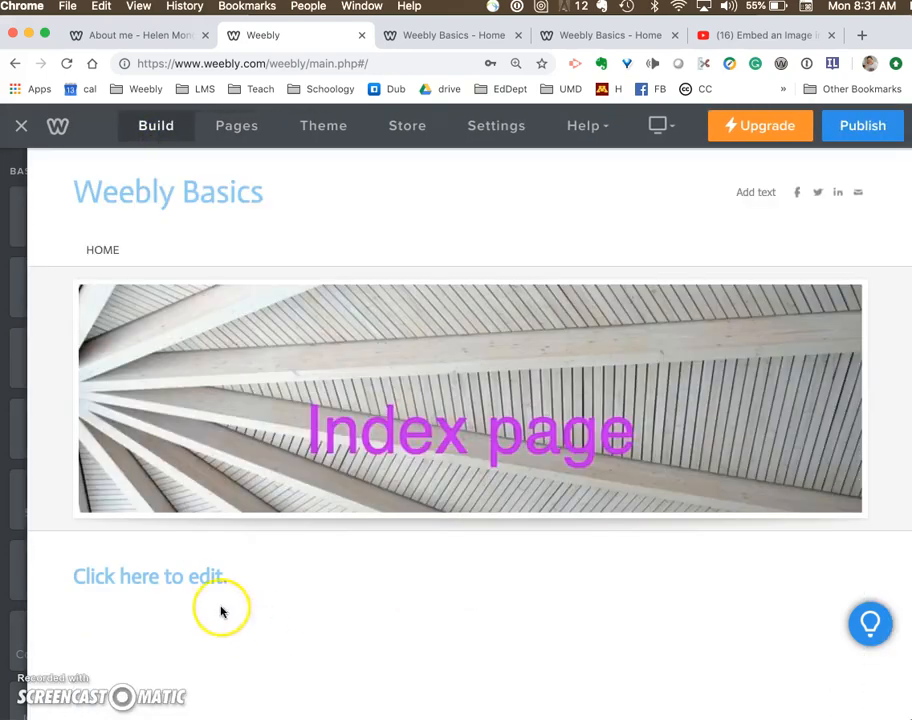
click(180, 585)
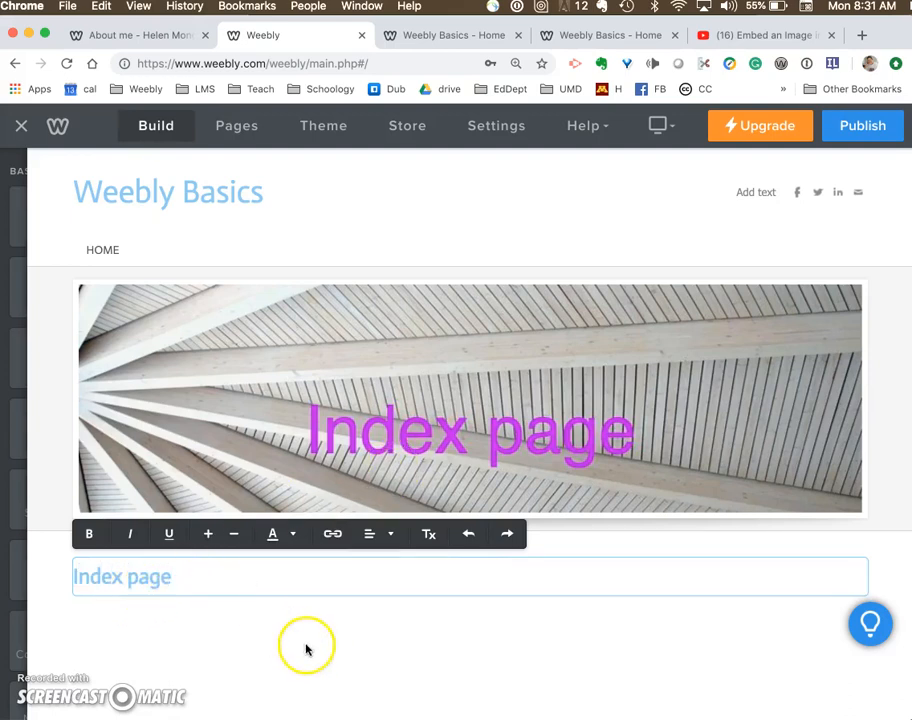
key(Return)
key(BackSpace)
click(423, 659)
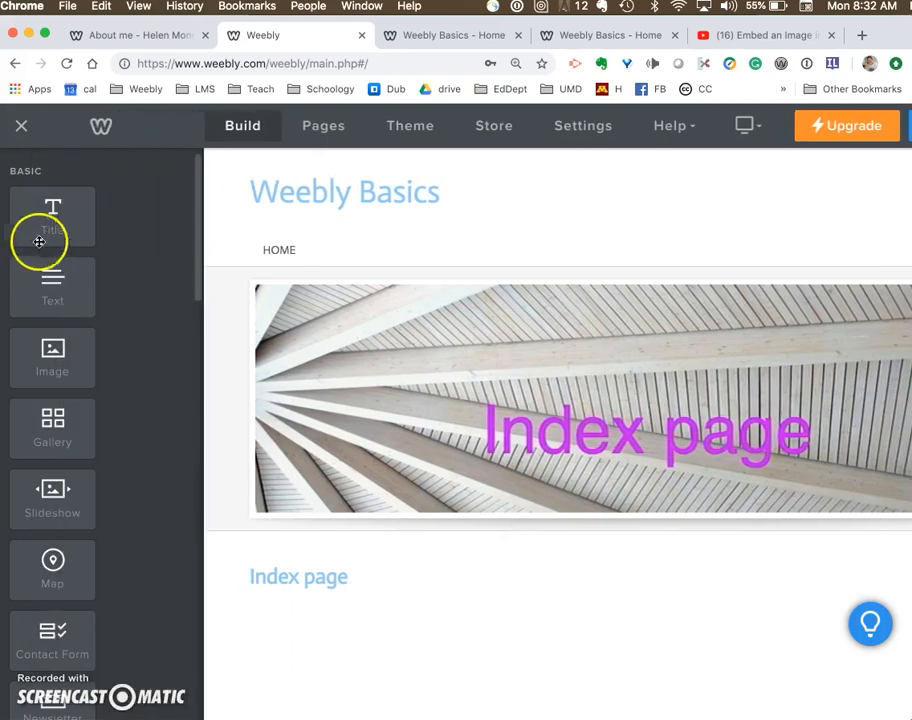
- Add a Text element under the title reading "This provides a list of pages in the portfolio. Click on any page to go directly to that page"
drag(55, 278, 224, 645)
click(141, 617)
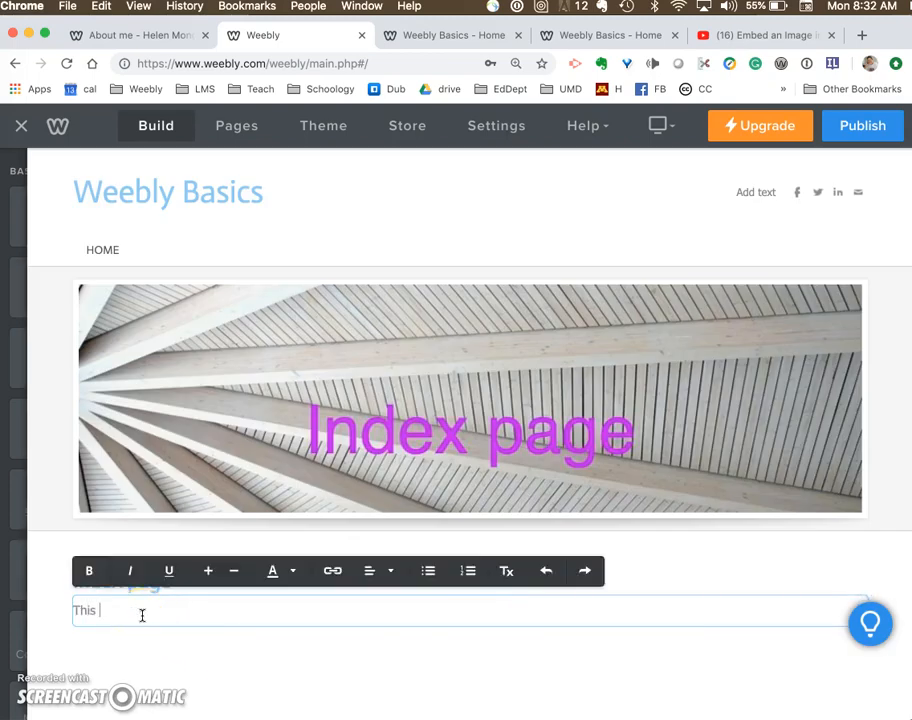
text(This provides a list of pages in the portfolio. Click on any page to go directly to that page)
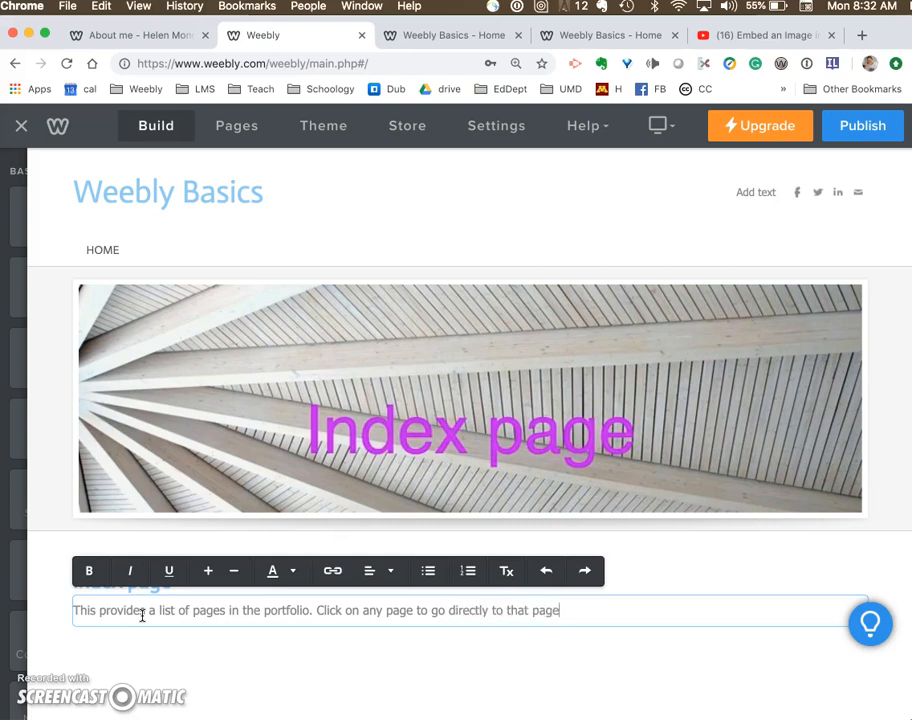
click(366, 677)
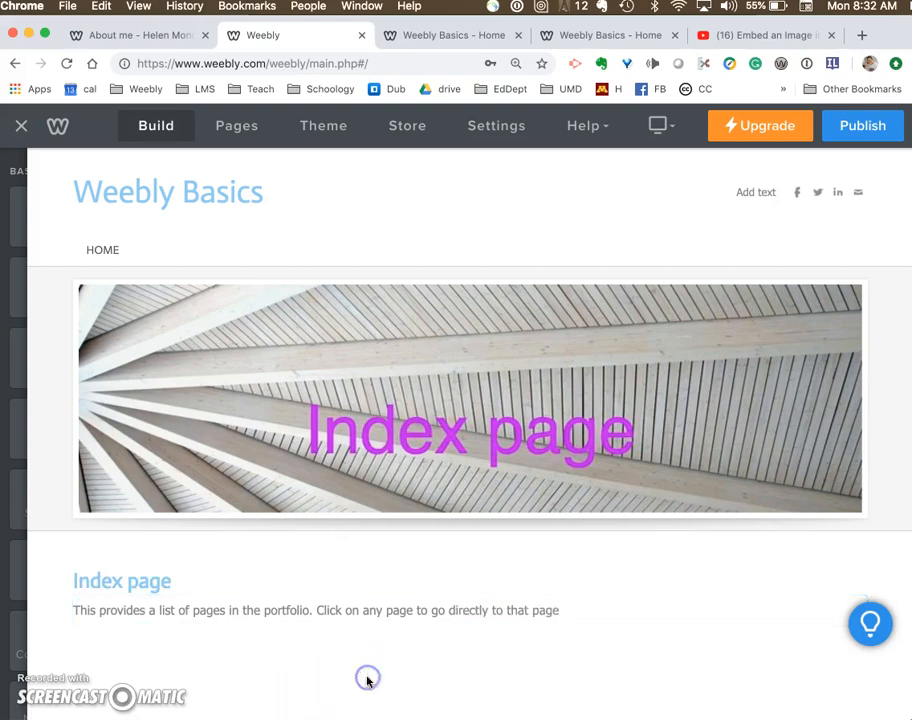
- Start a numbered list below the introductory sentence with the items Home, Index and About Me
mouse_move(12, 318)
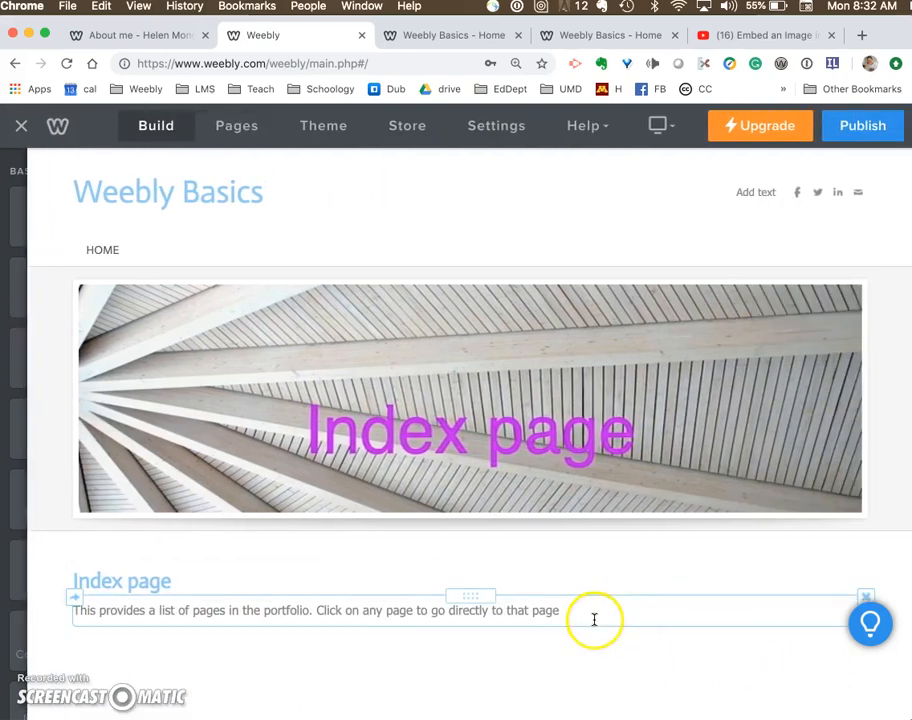
click(585, 617)
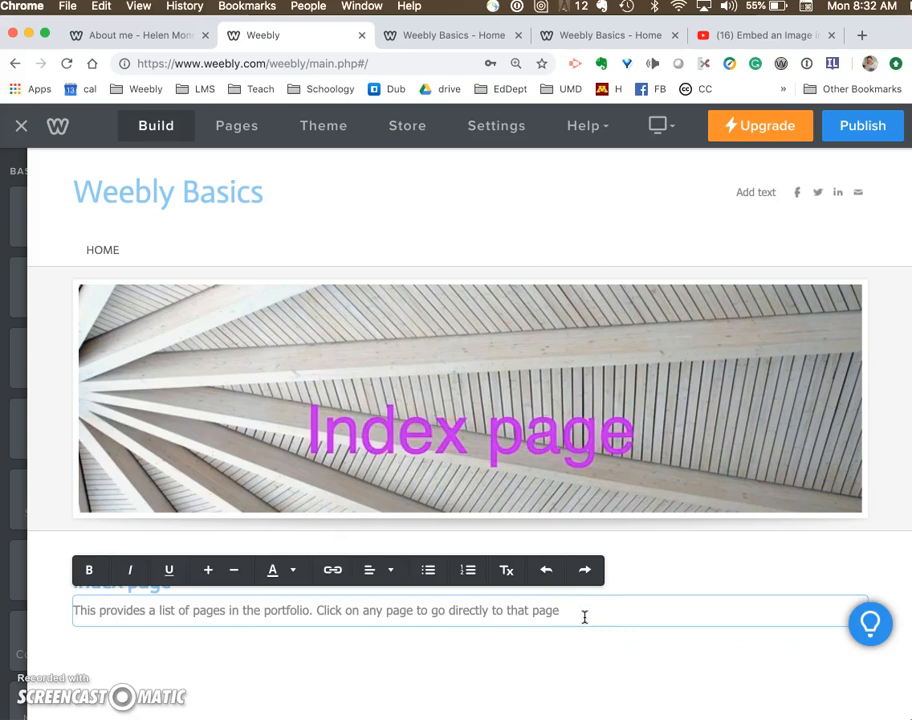
click(778, 651)
click(651, 609)
key(Return)
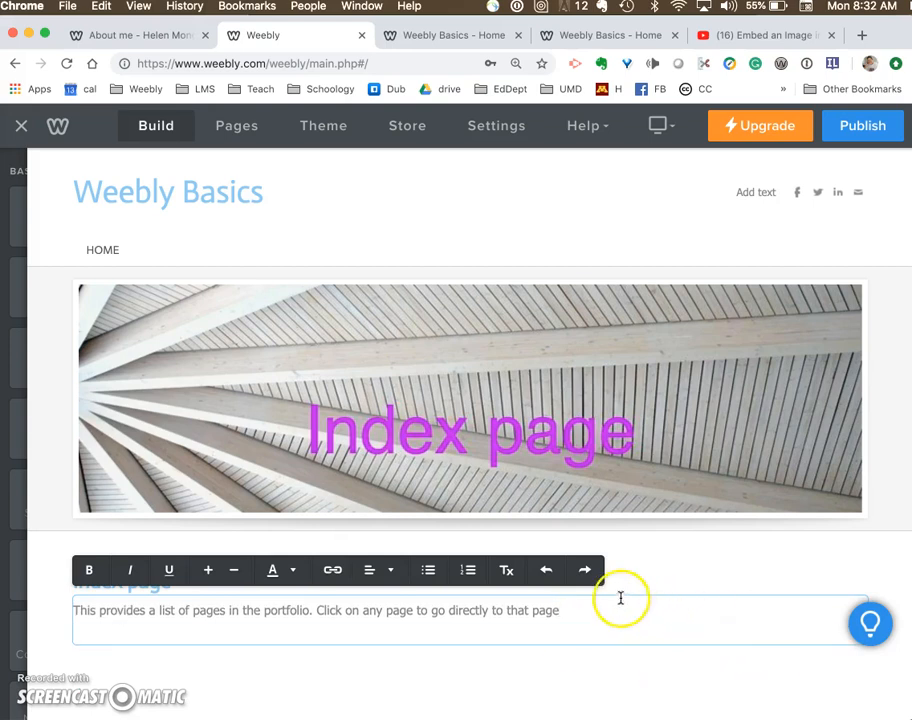
click(467, 572)
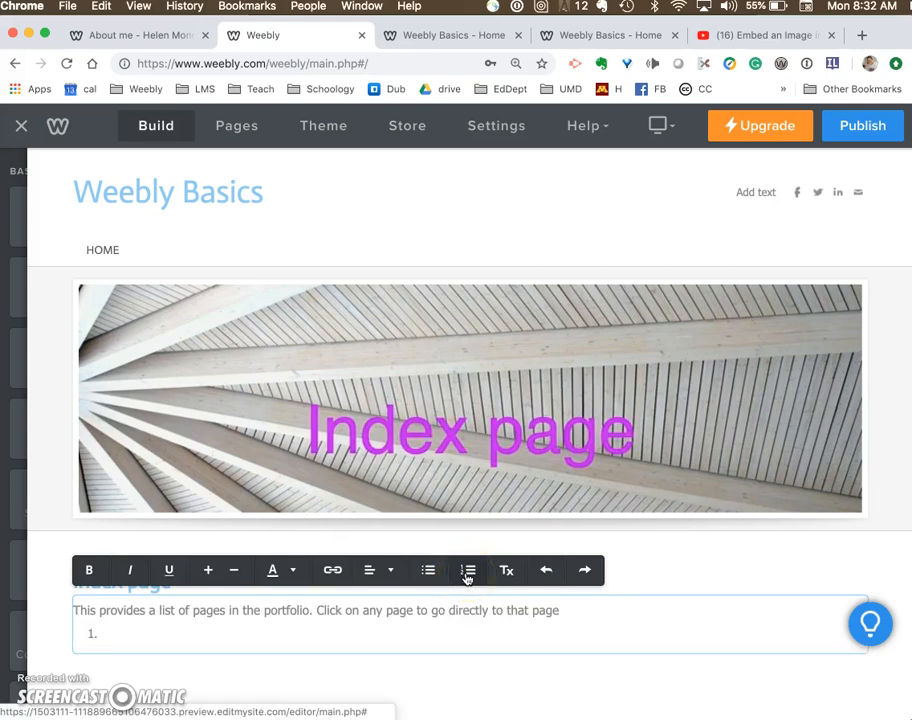
key(Return)
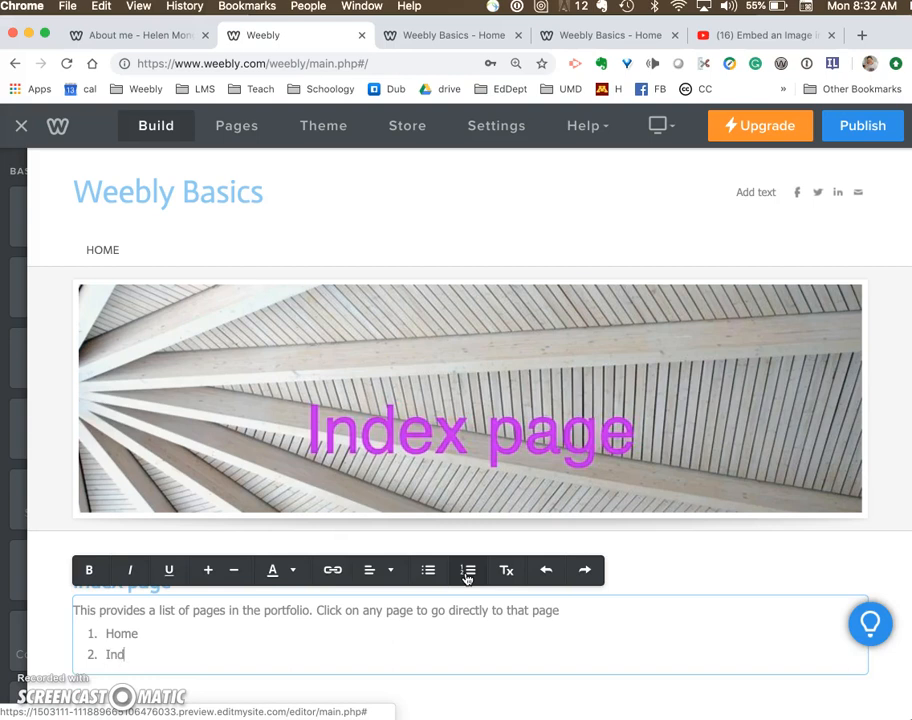
key(Return)
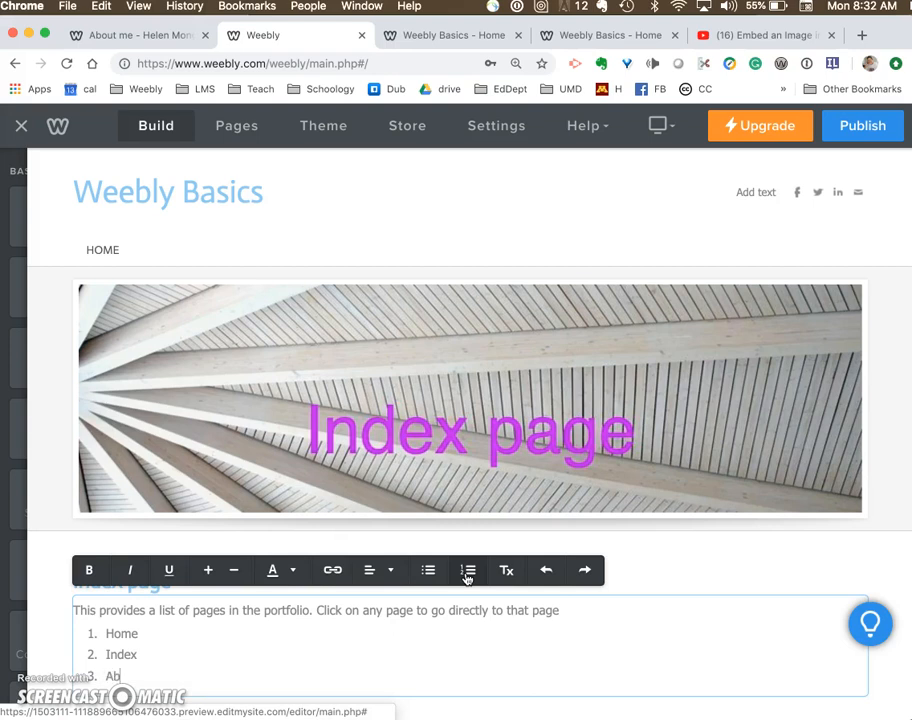
key(Return)
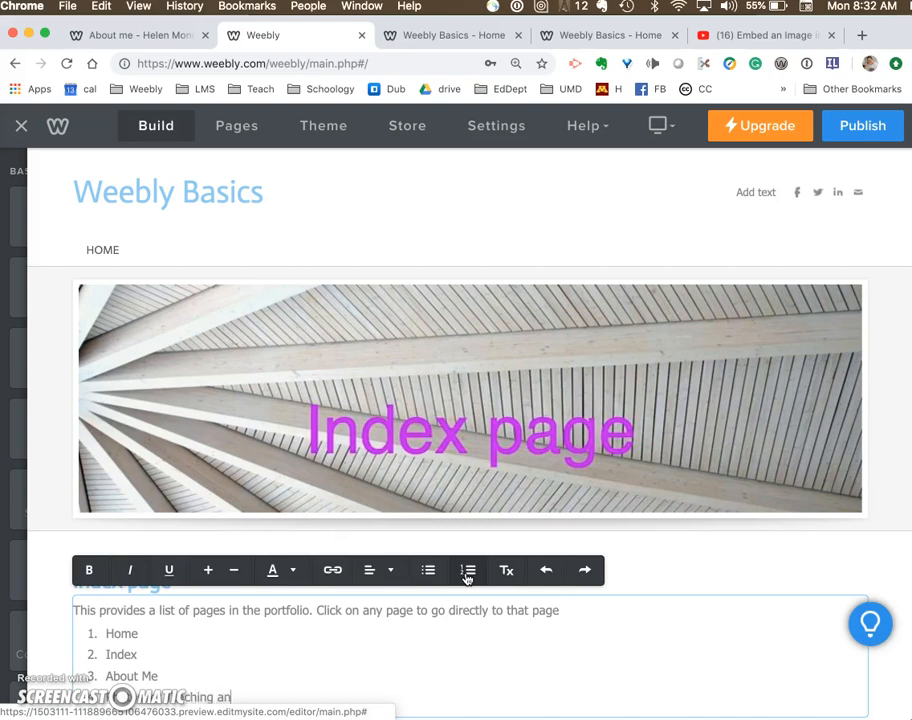
- Complete the numbered list with "Photos for Teaching and Learning" and "Videos for Teaching and Learning"
text(ng)
key(Return)
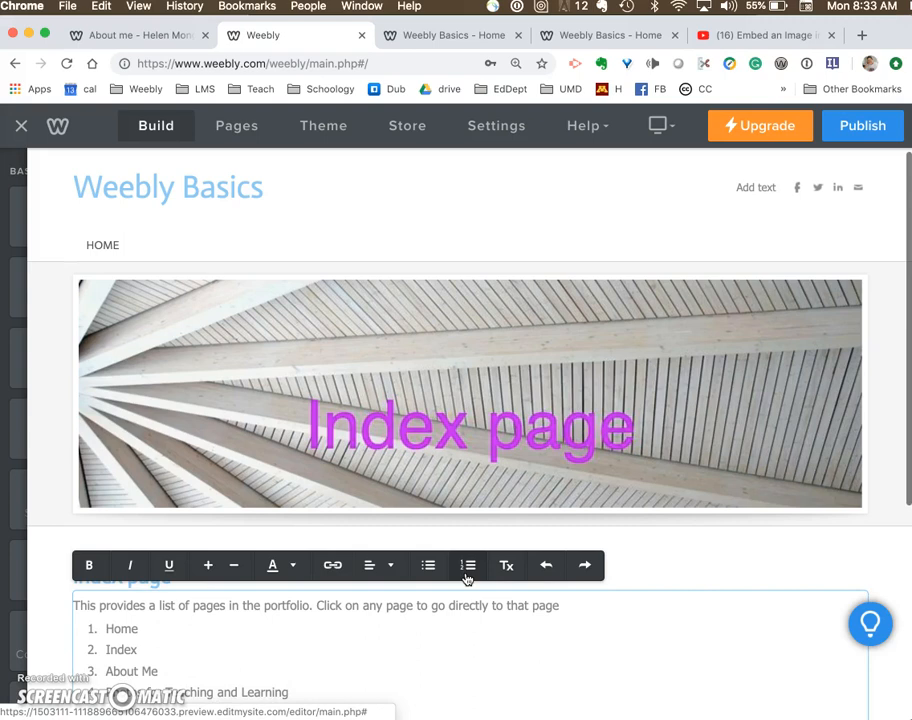
text(Videos)
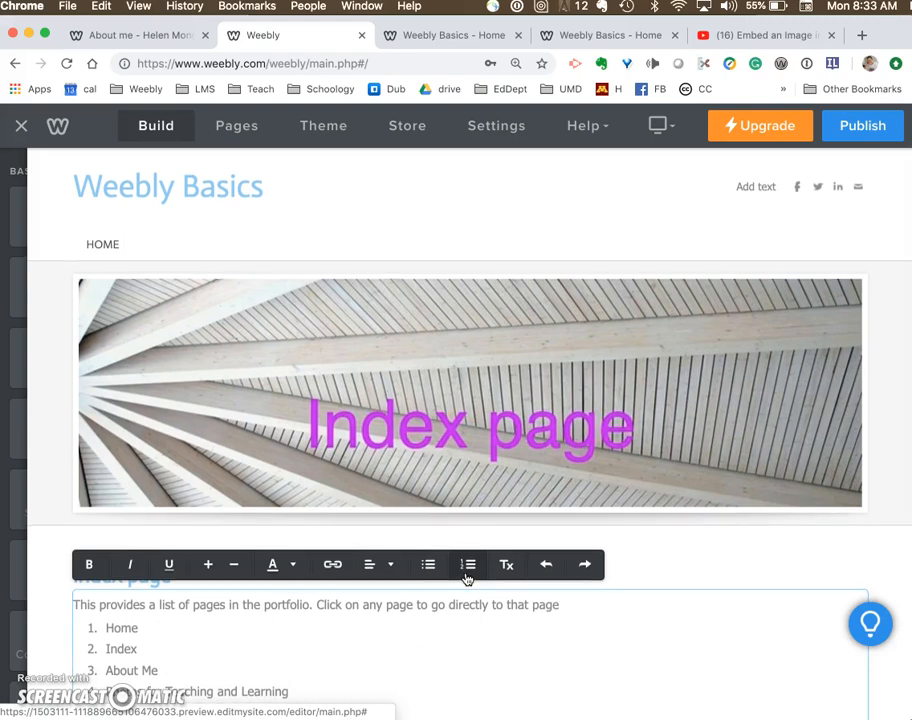
scroll(576, 689, down, 2)
text(for Teaching and)
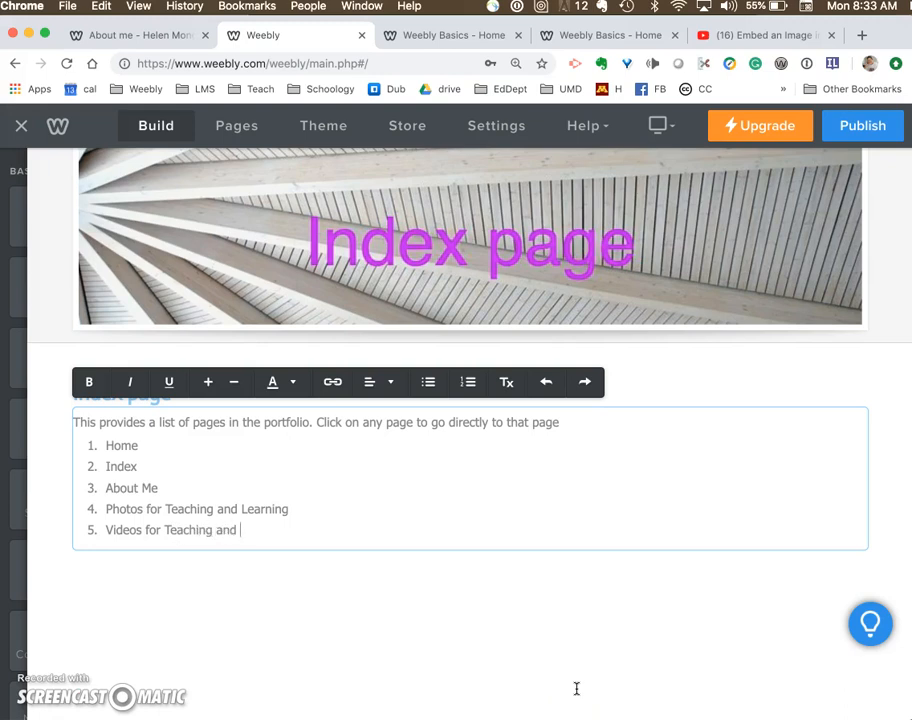
text( Learning)
- Try to link the list item Home to the standard page Home, set to open in a new window
click(137, 446)
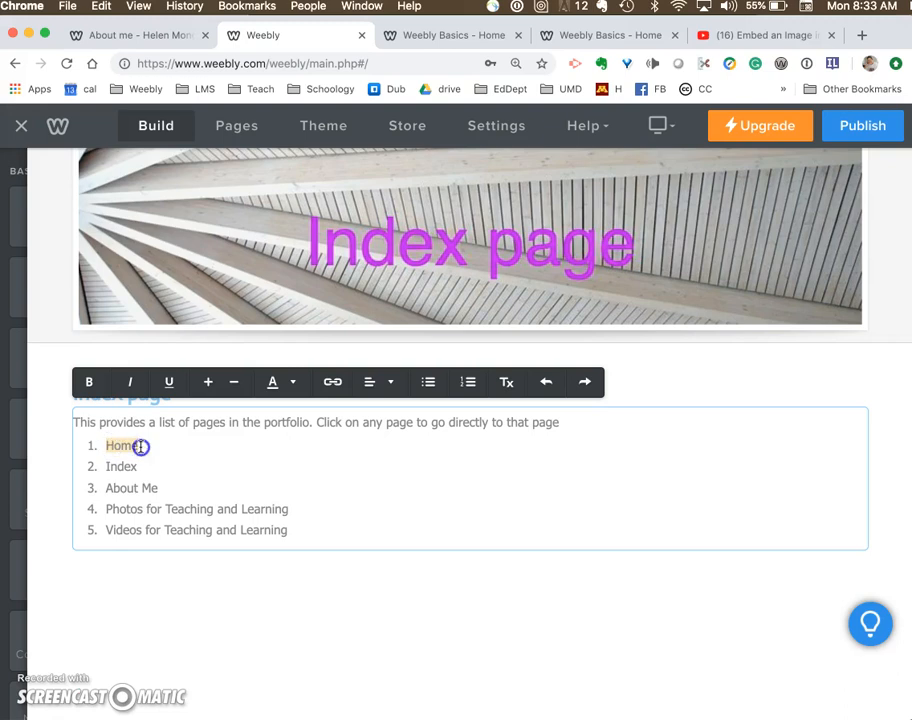
click(138, 466)
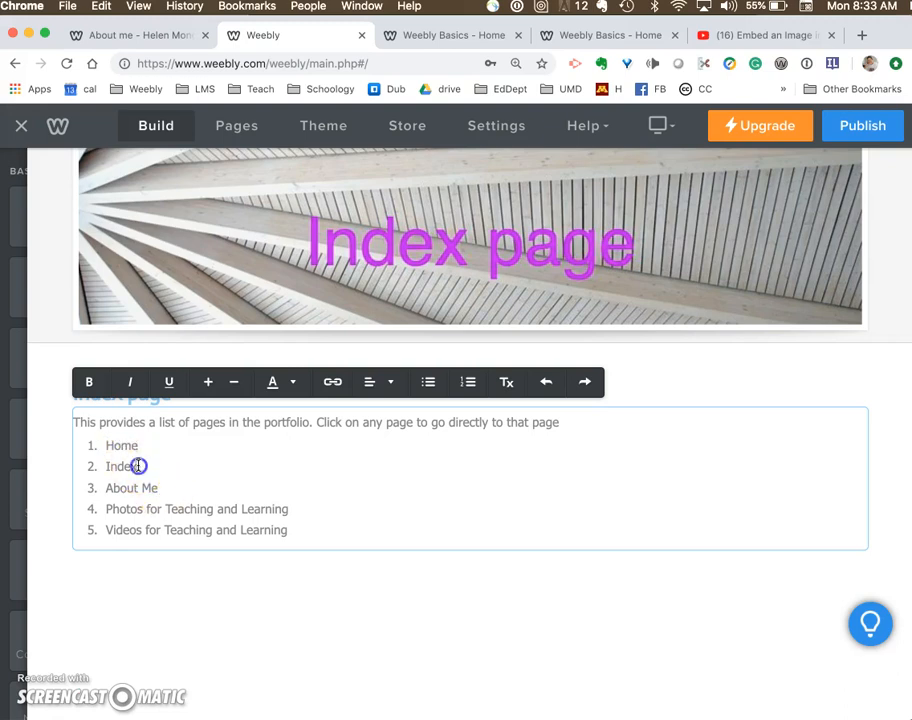
click(138, 448)
drag(135, 448, 107, 445)
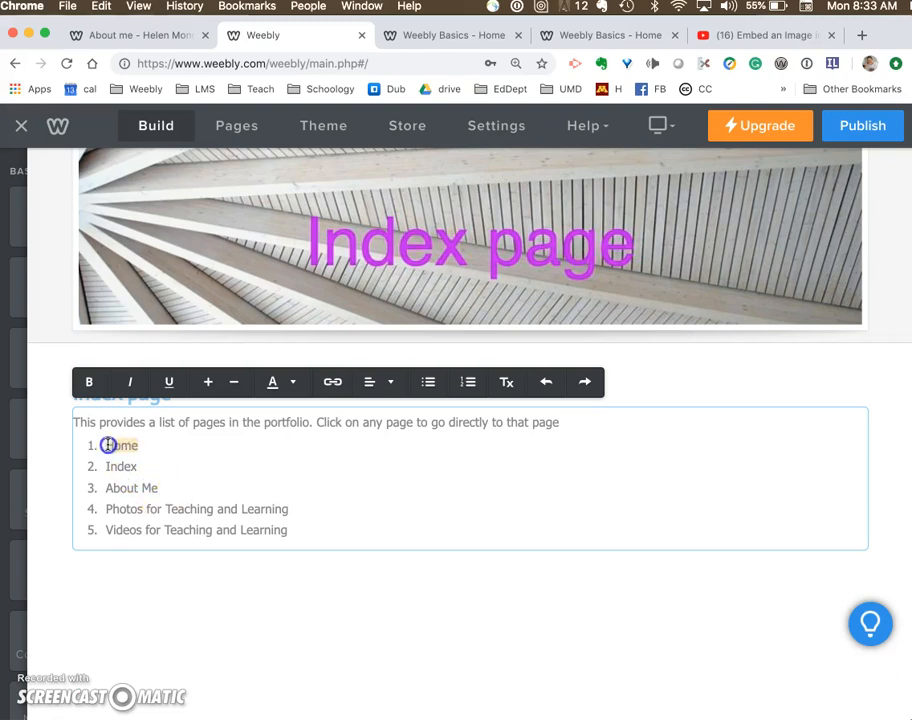
click(332, 383)
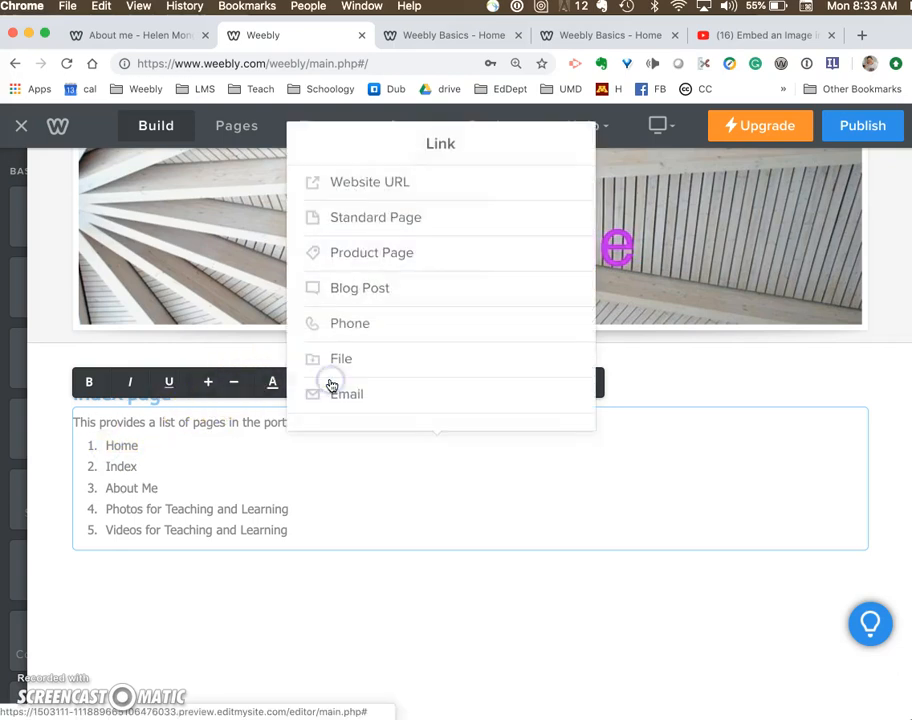
click(374, 218)
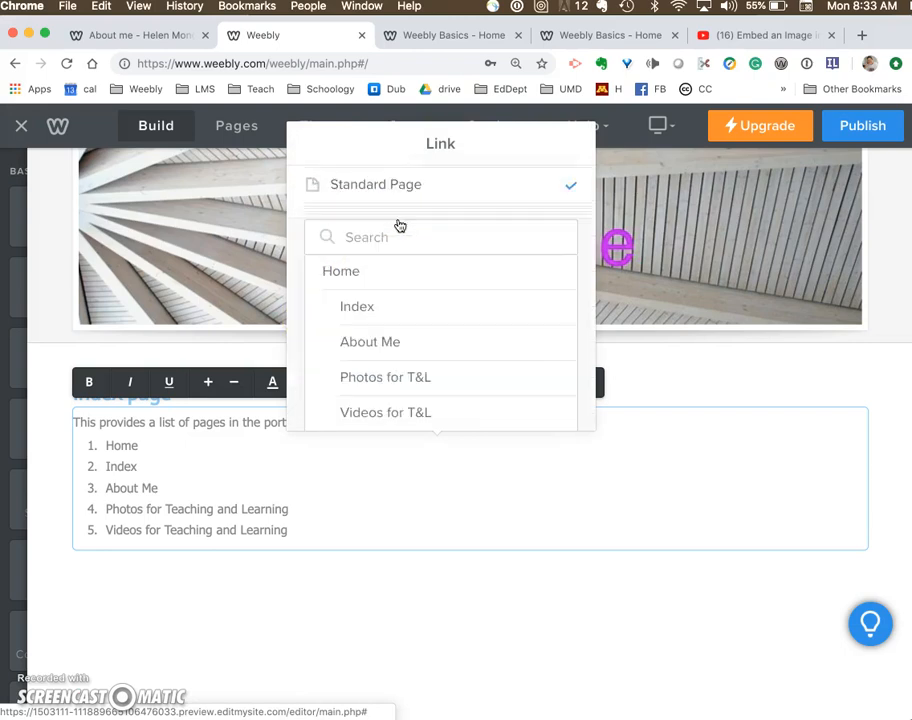
click(351, 272)
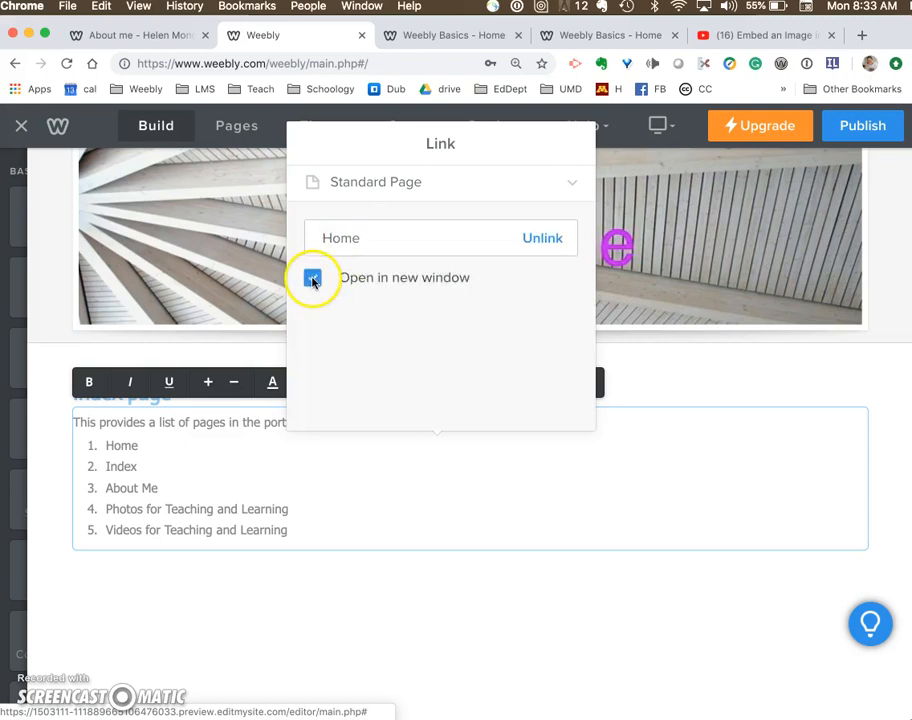
click(642, 505)
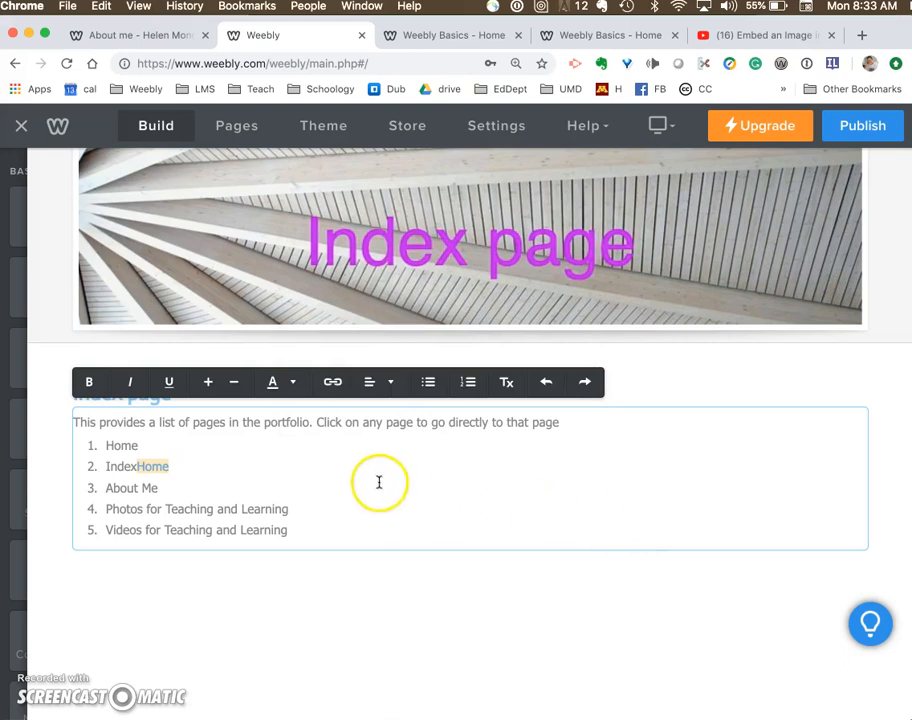
- Remove the link from the stray "Home" text after the Index list item and delete that text
click(285, 461)
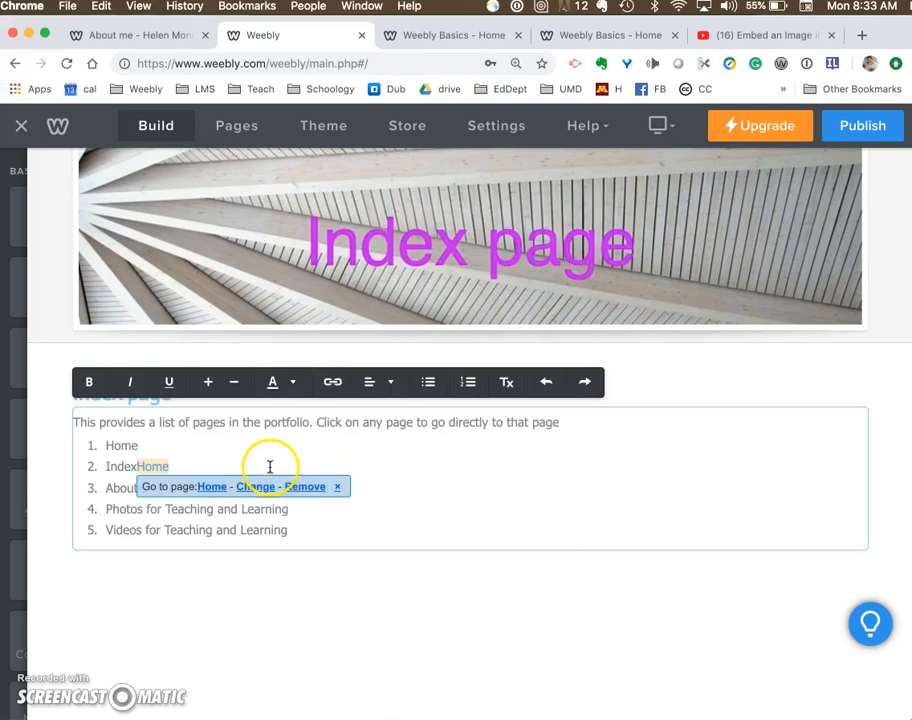
click(297, 488)
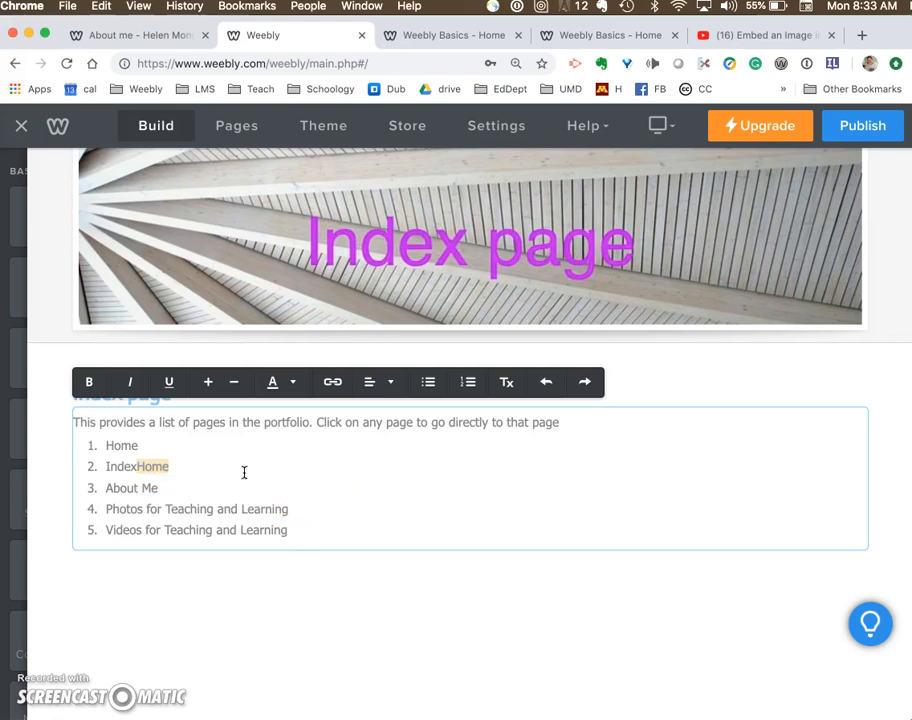
key(BackSpace)
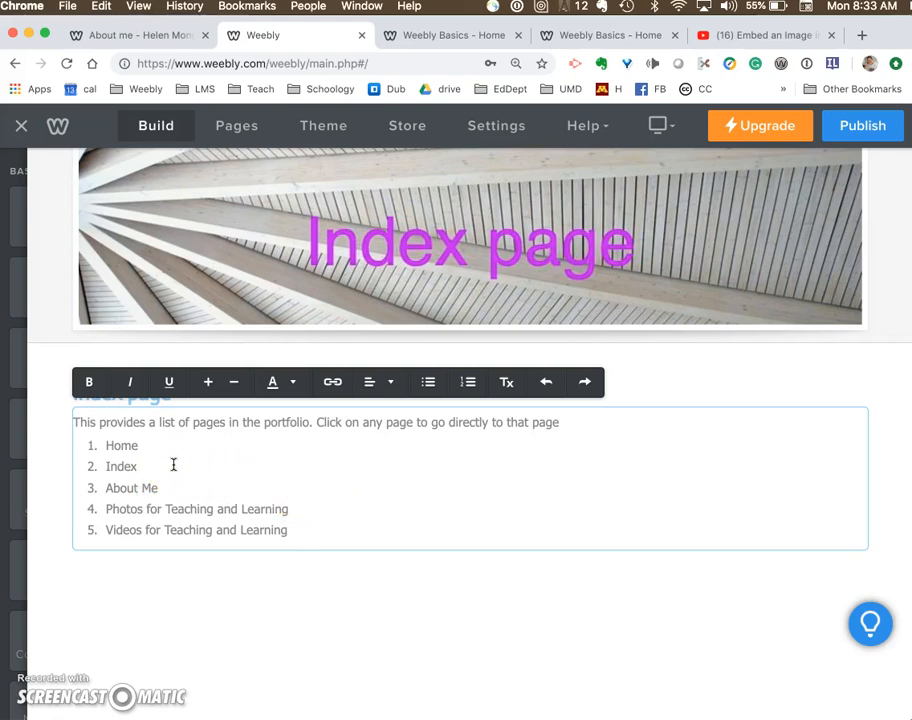
- Link the list item Home to the standard page Home, set to open in a new window
drag(139, 445, 111, 445)
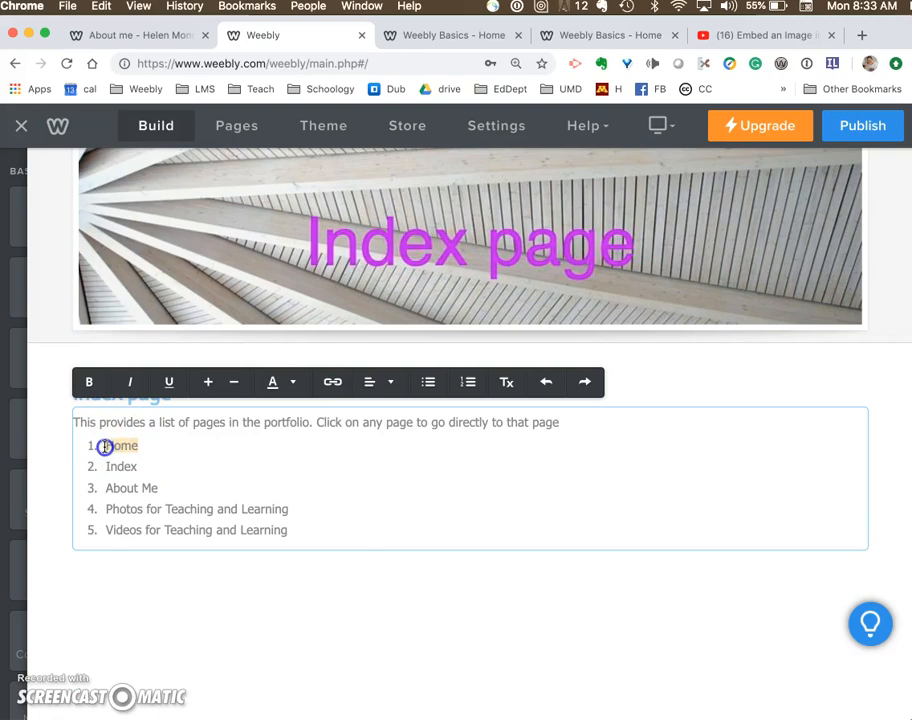
click(332, 381)
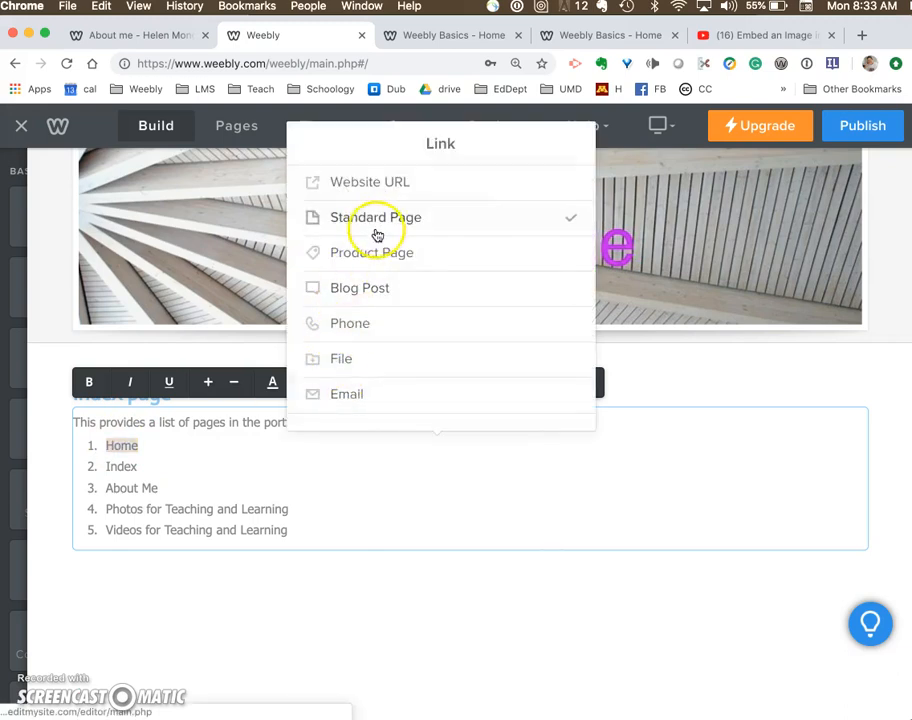
click(377, 218)
click(340, 273)
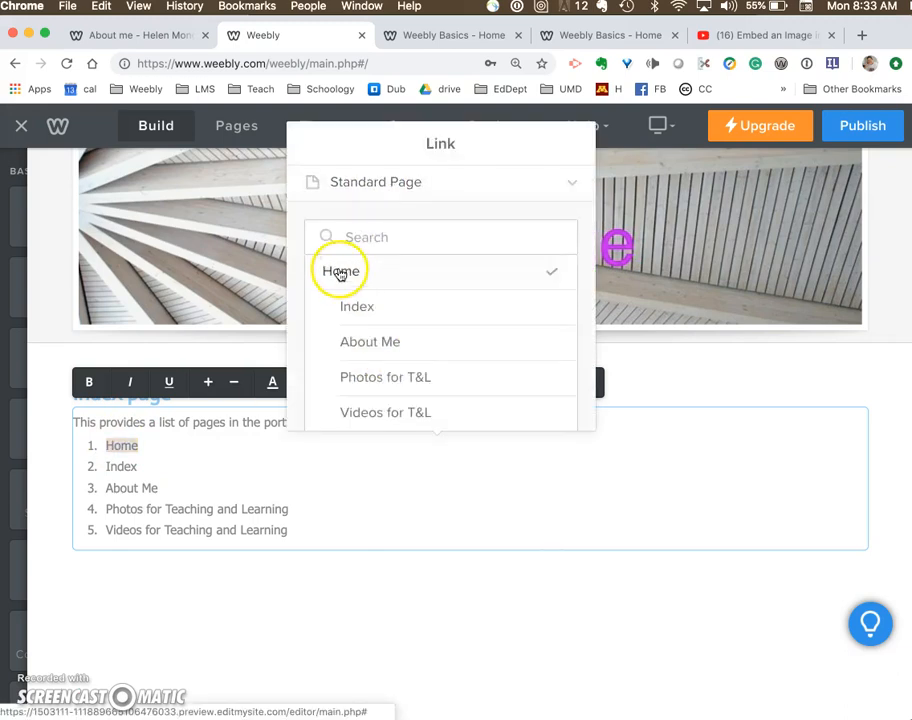
click(313, 278)
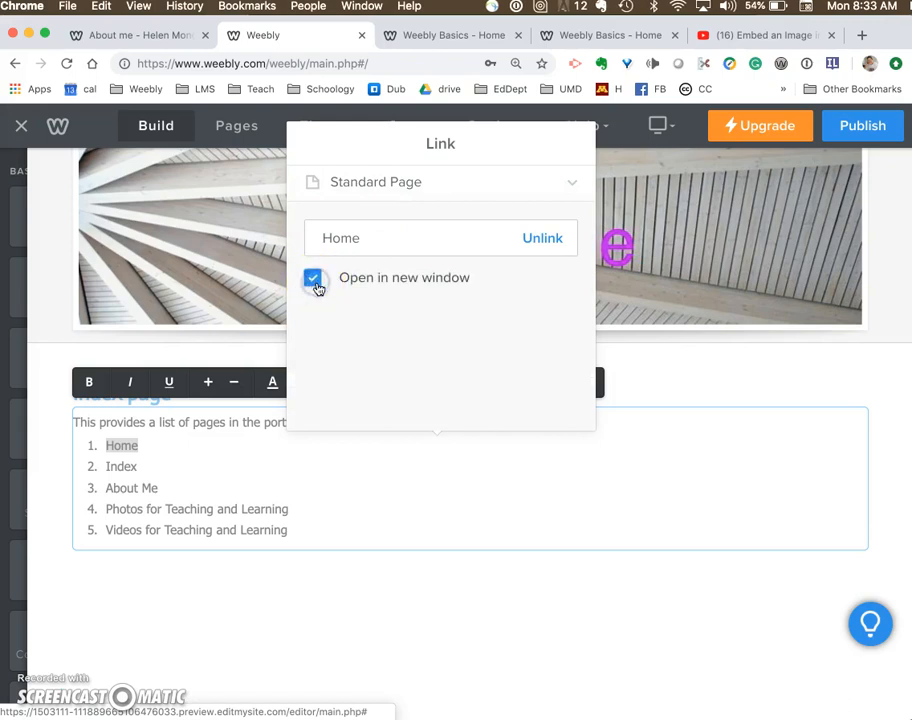
click(749, 565)
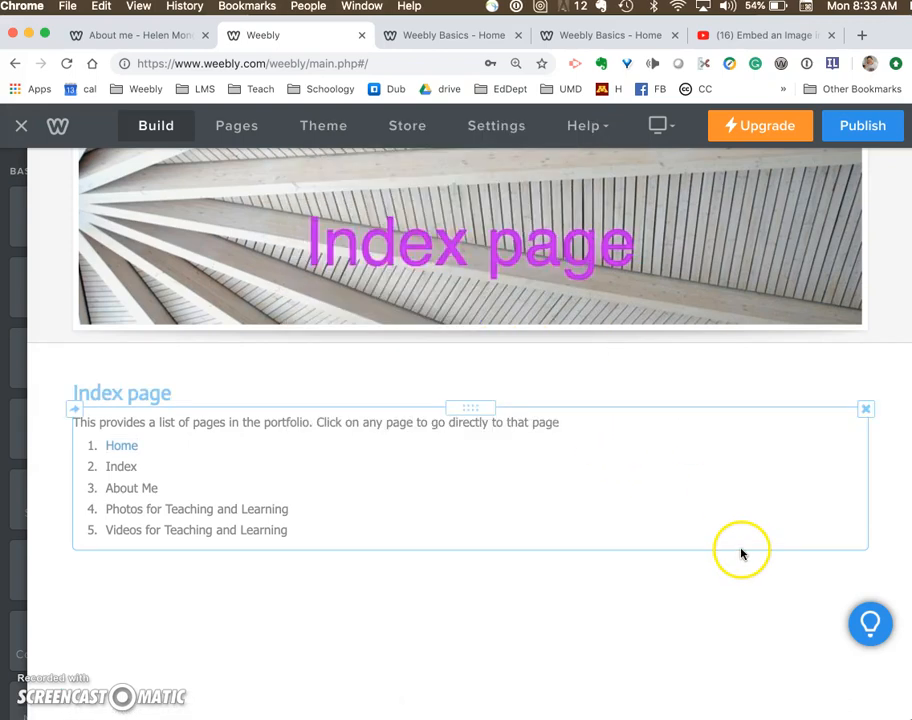
- Link the list item About Me to the standard page About Me, set to open in a new window
click(137, 466)
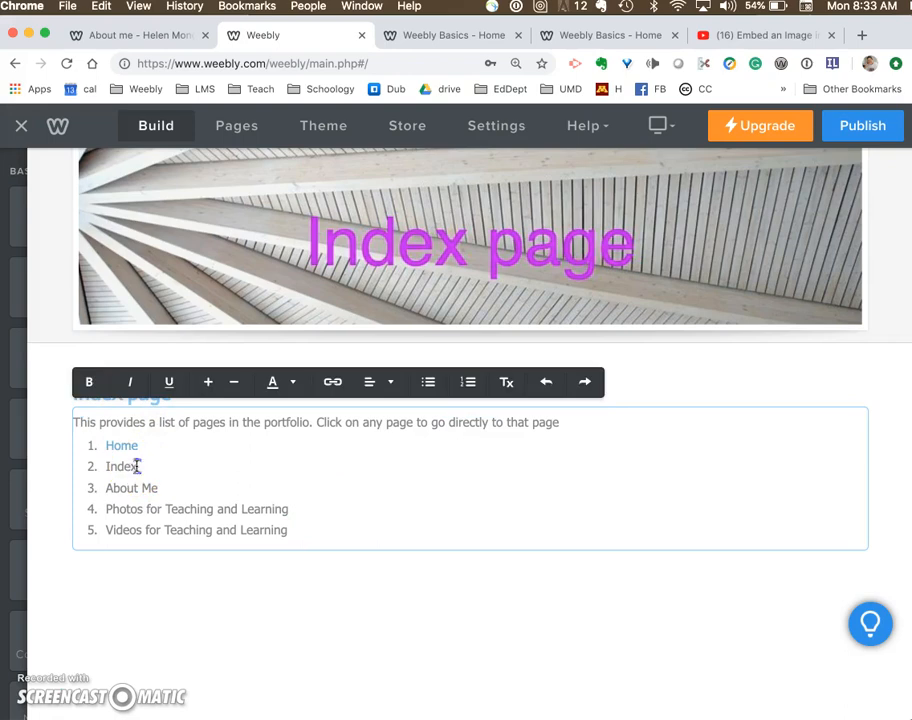
drag(158, 488, 120, 488)
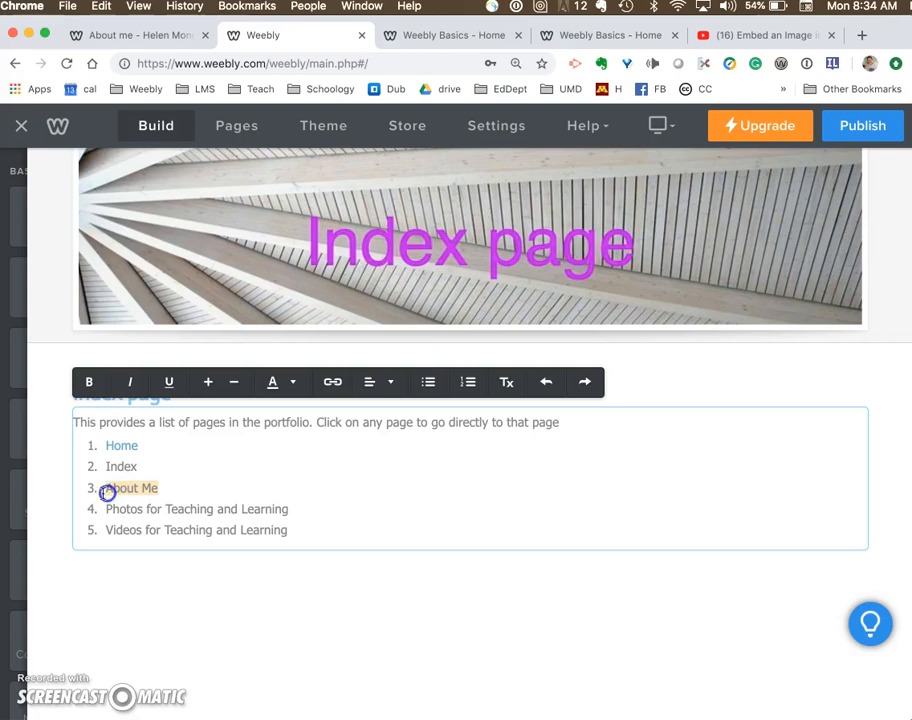
click(332, 381)
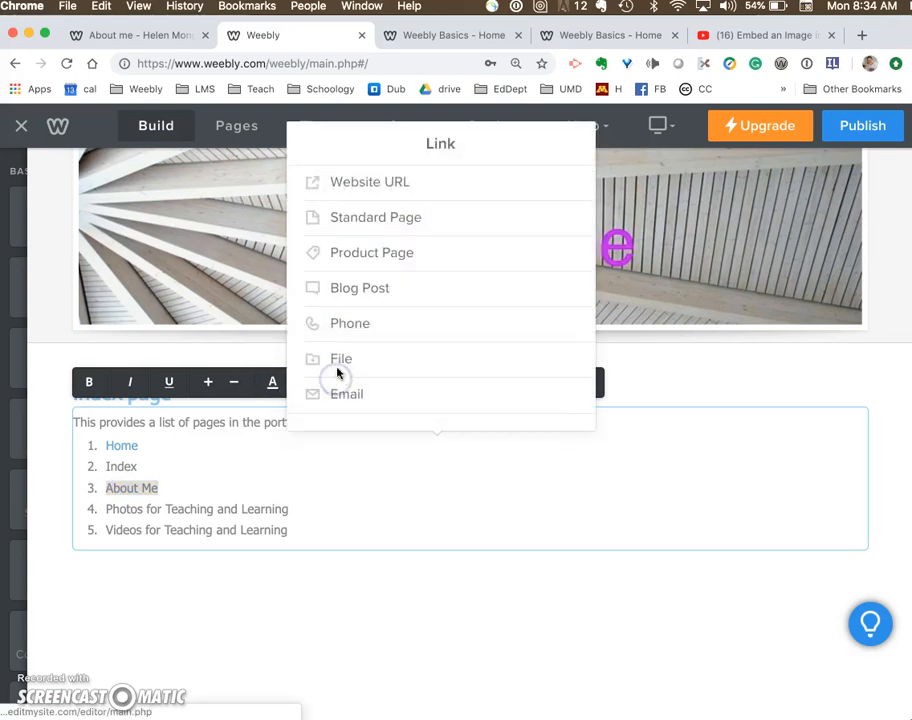
click(392, 229)
click(385, 343)
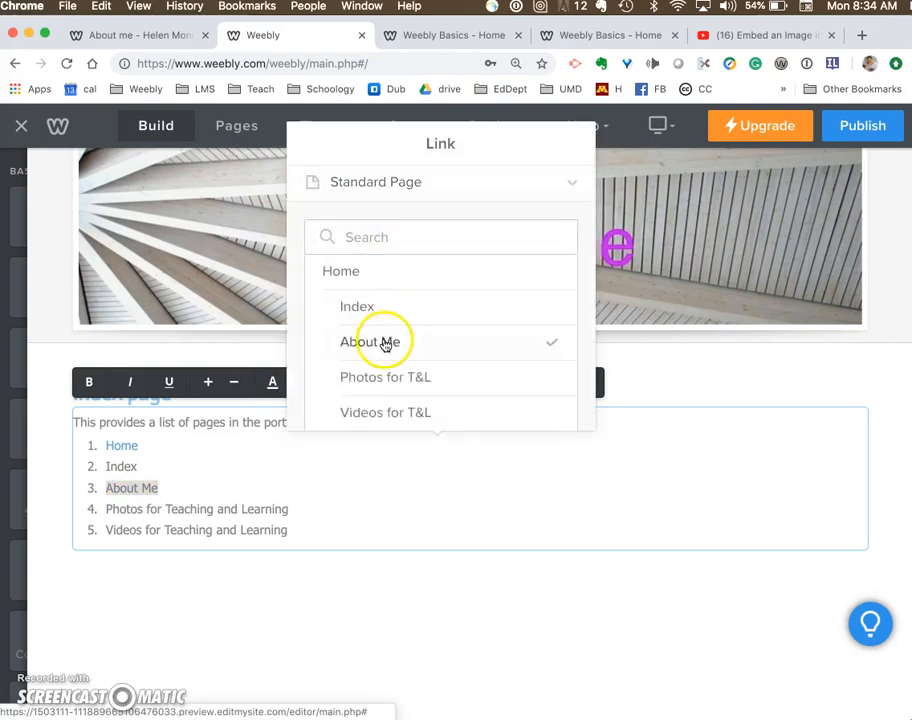
click(312, 279)
click(395, 483)
- Link the list item "Photos for Teaching and Learning" to the standard page Photos for T&L, set to open in a new window
drag(287, 509, 104, 509)
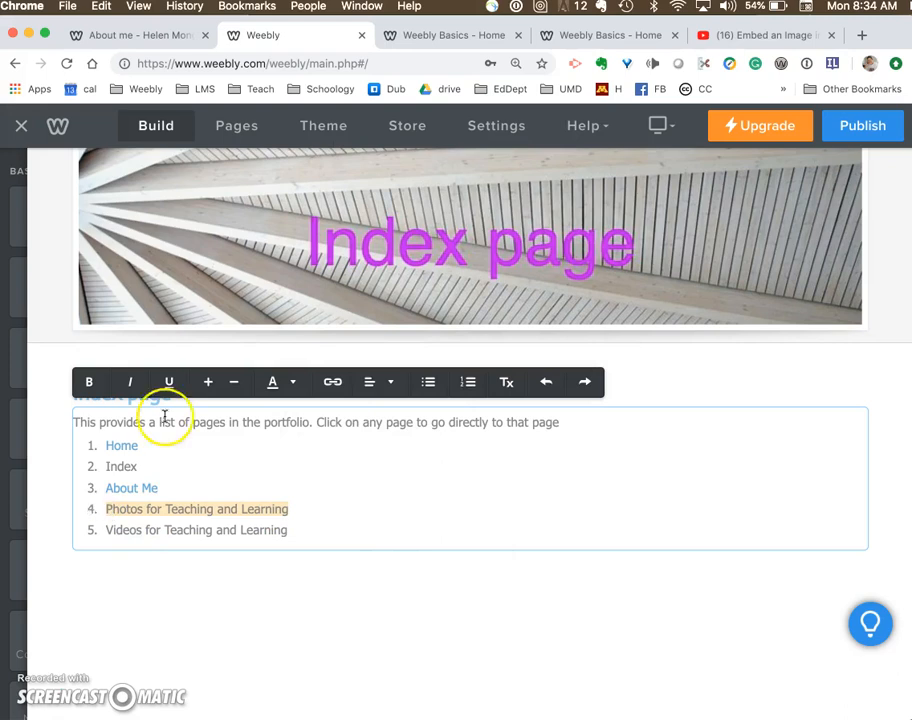
click(332, 381)
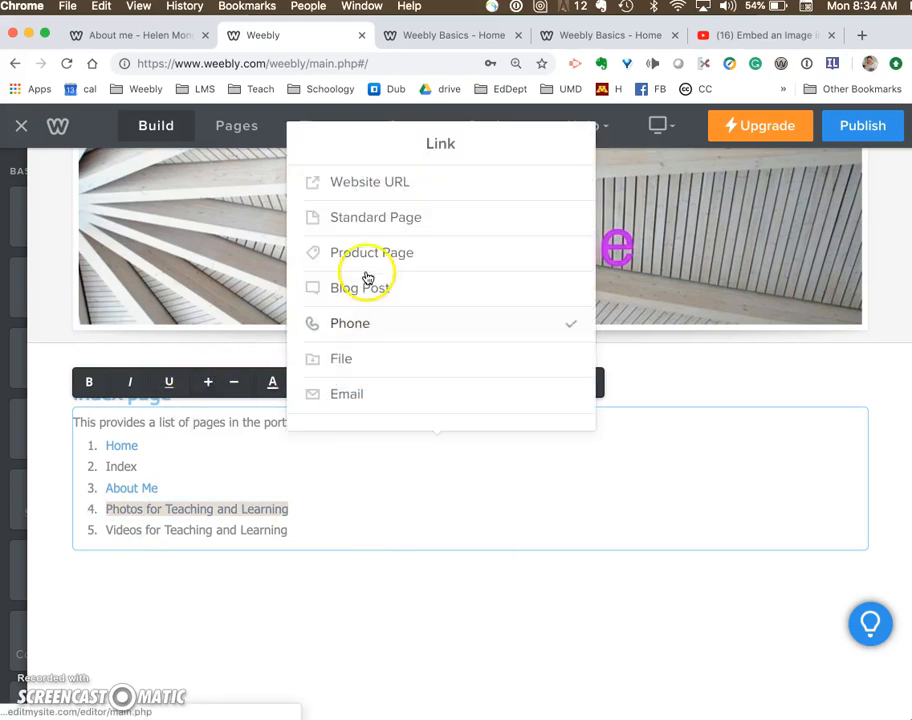
click(372, 224)
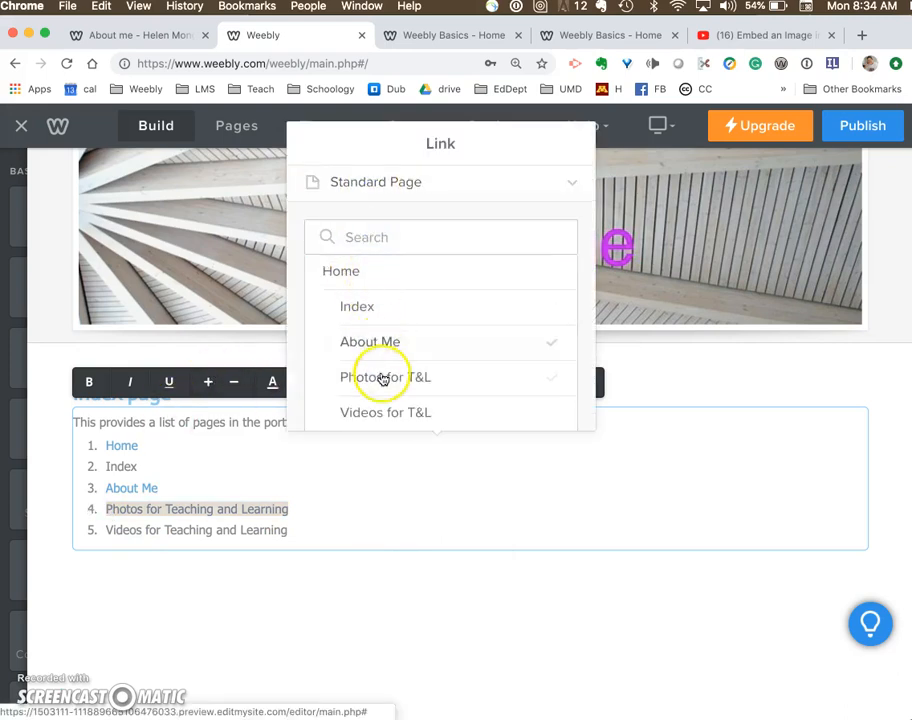
click(383, 379)
click(312, 278)
click(375, 491)
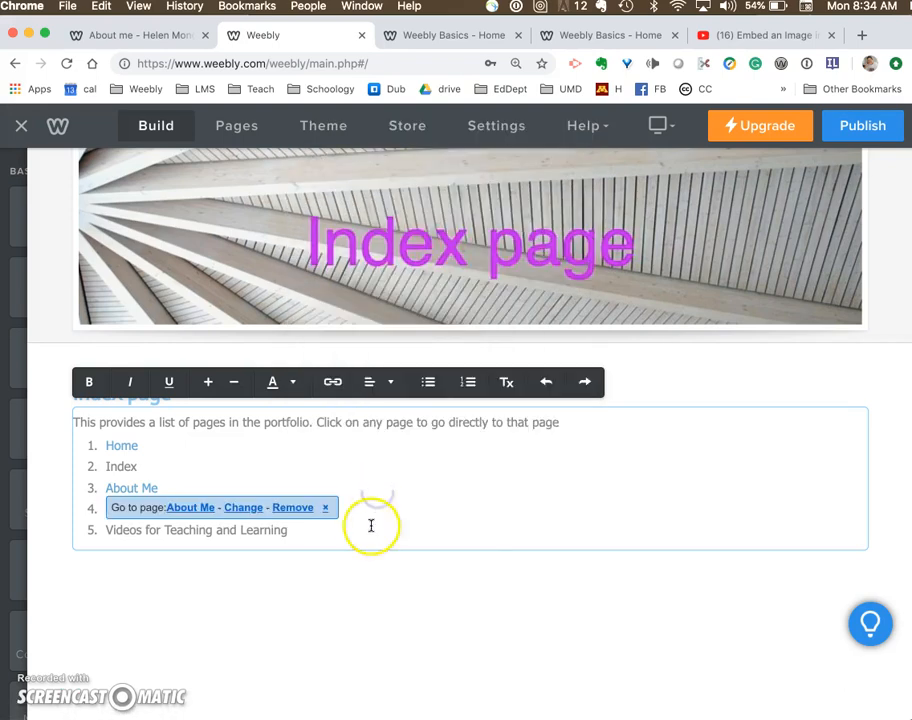
click(484, 640)
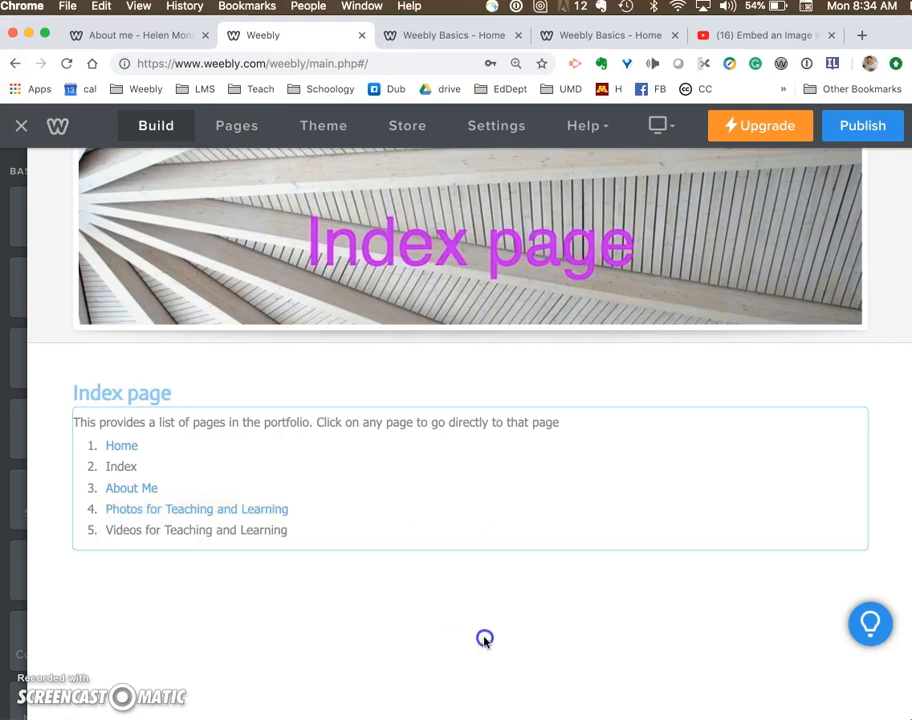
- Try to link the list item "Videos for Teaching and Learning" to the standard page Videos for T&L, opening in a new window
drag(287, 530, 105, 530)
click(333, 382)
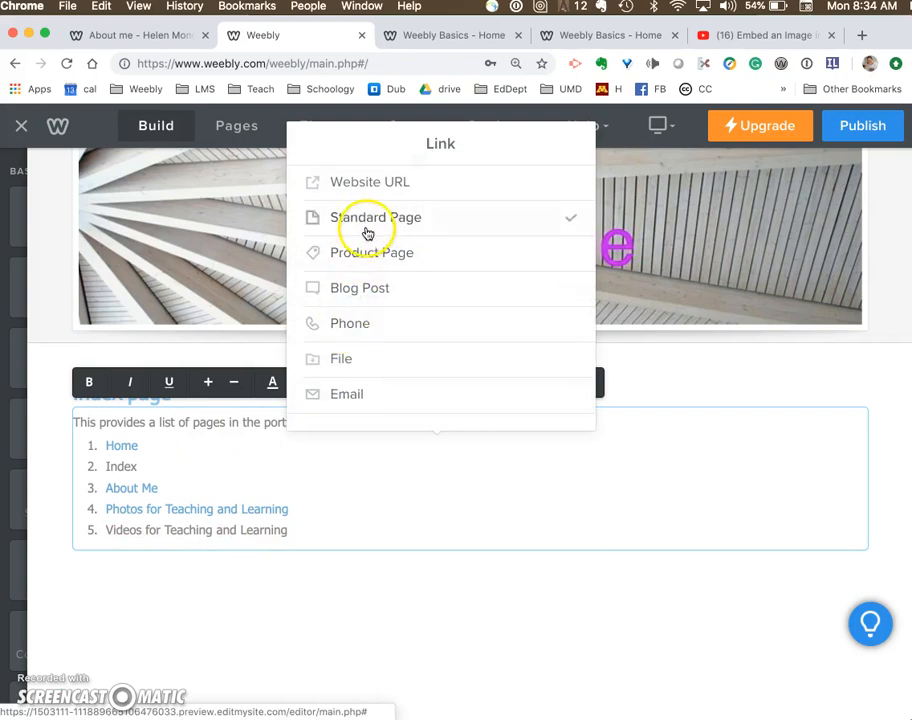
click(366, 230)
click(386, 412)
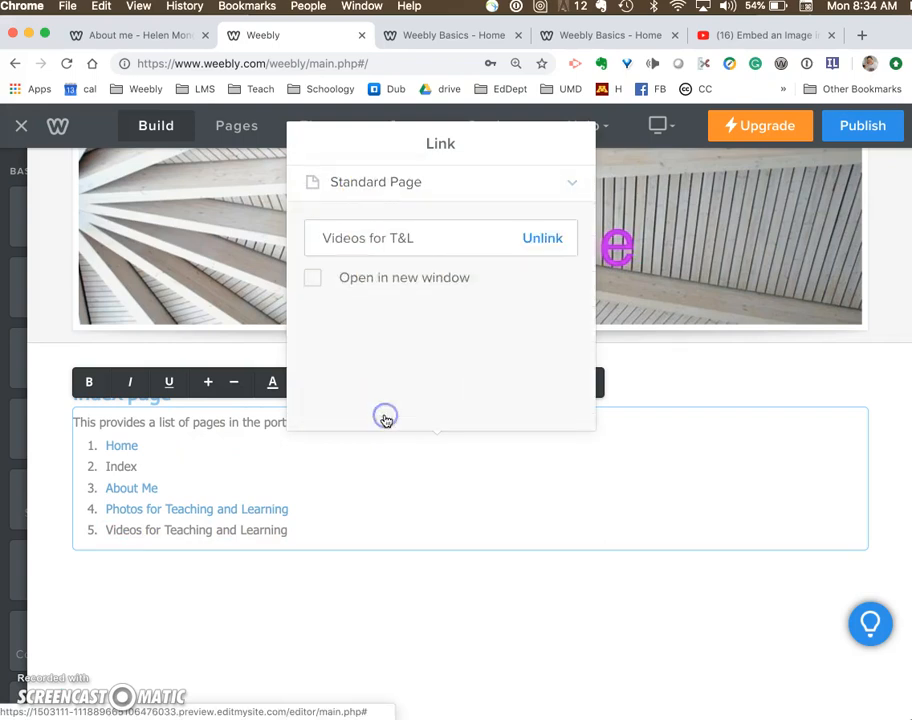
click(314, 281)
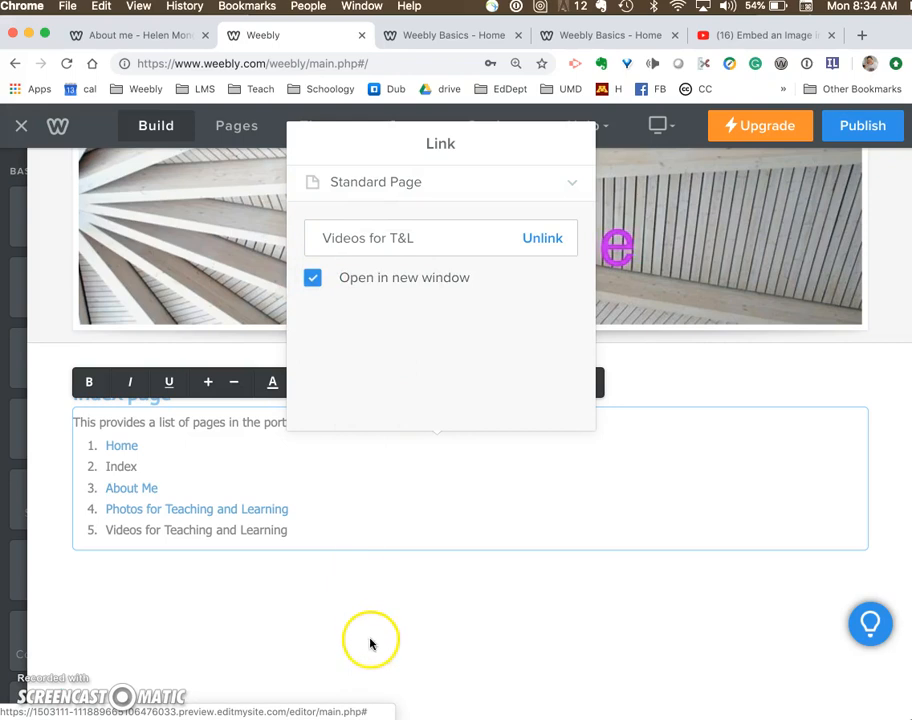
click(370, 642)
- Delete the stray linked text "Videos for T&L" after the last list item
click(372, 530)
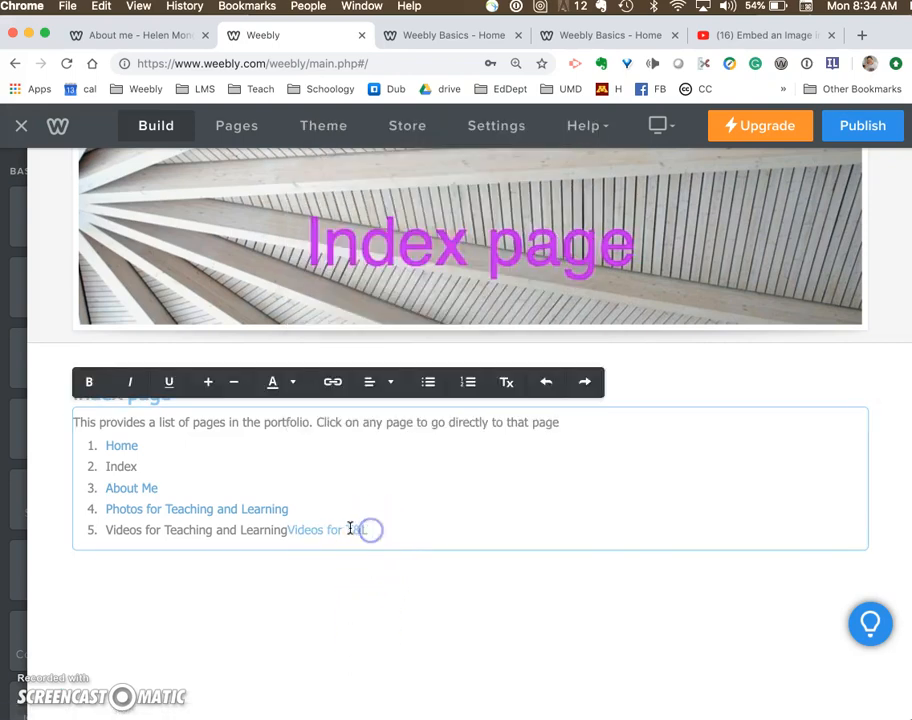
click(349, 530)
click(497, 553)
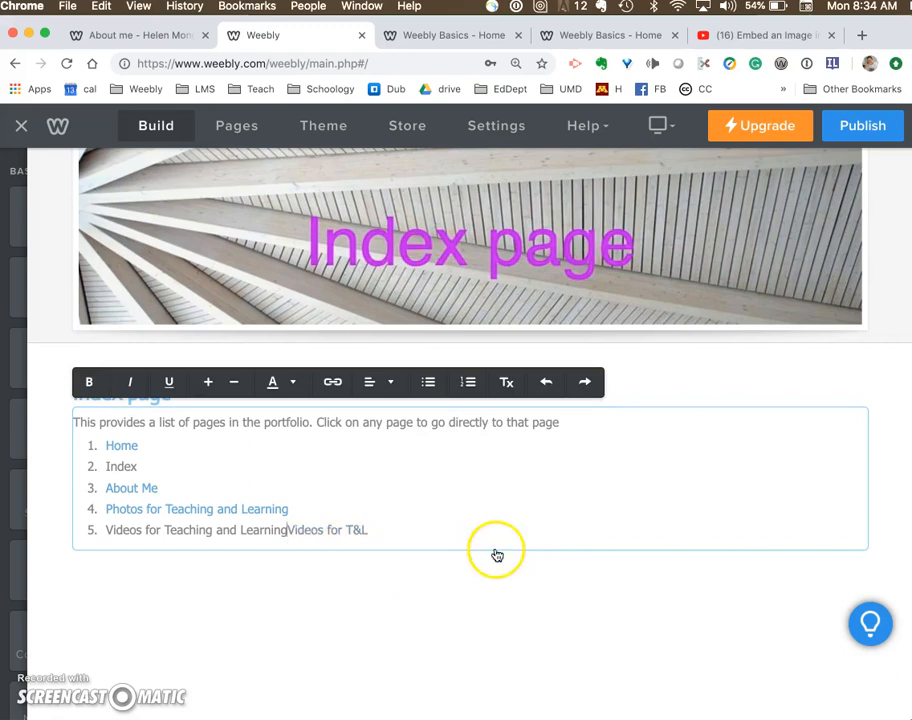
key(BackSpace)
- Link the full text "Videos for Teaching and Learning" to the standard page Videos for T&L, set to open in a new window
click(289, 528)
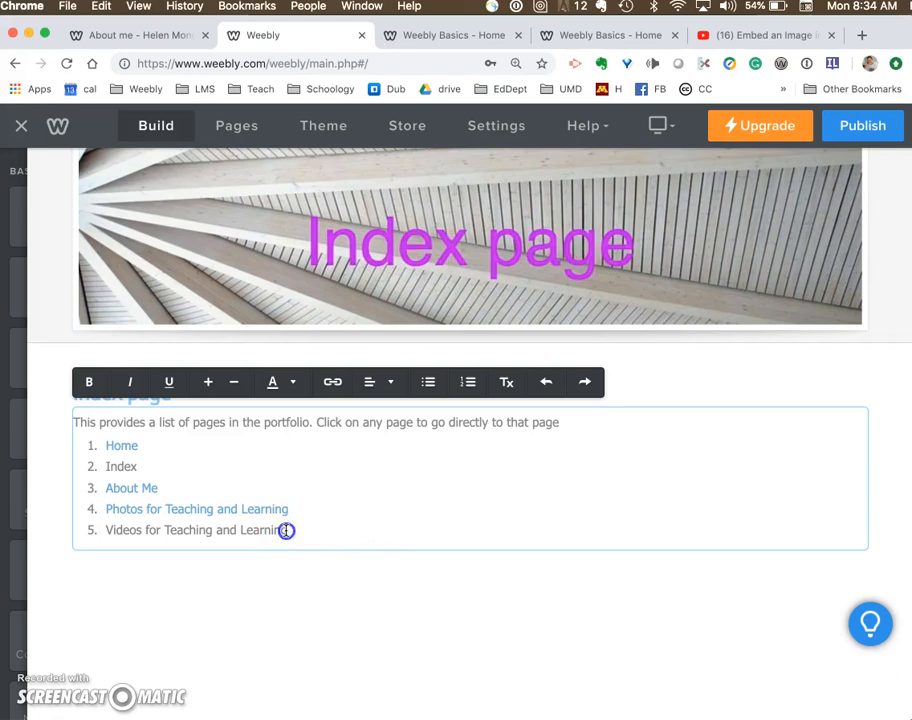
drag(112, 538, 106, 530)
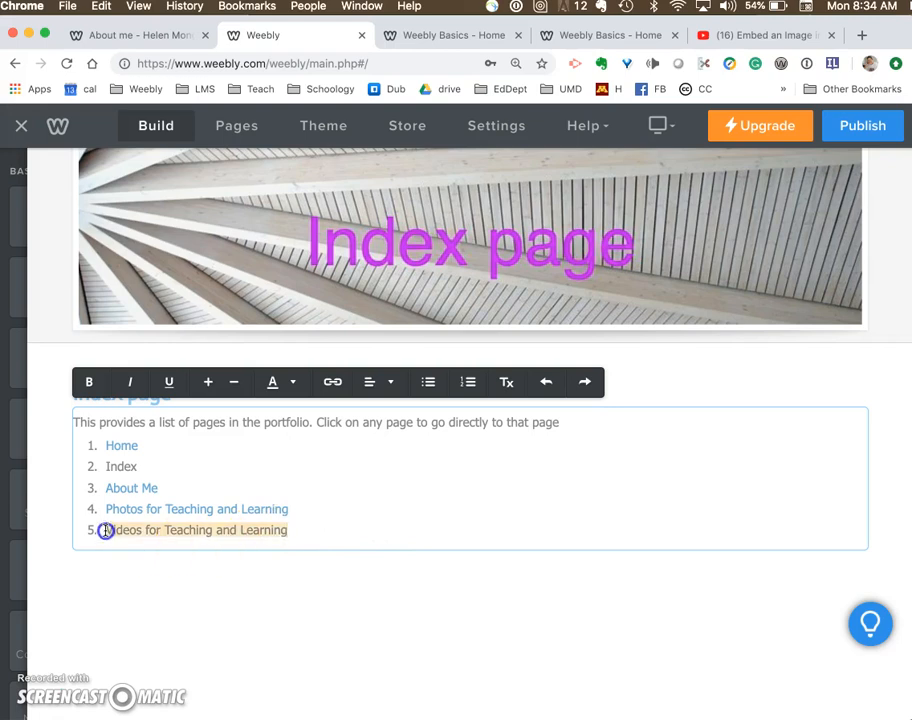
click(333, 383)
click(345, 219)
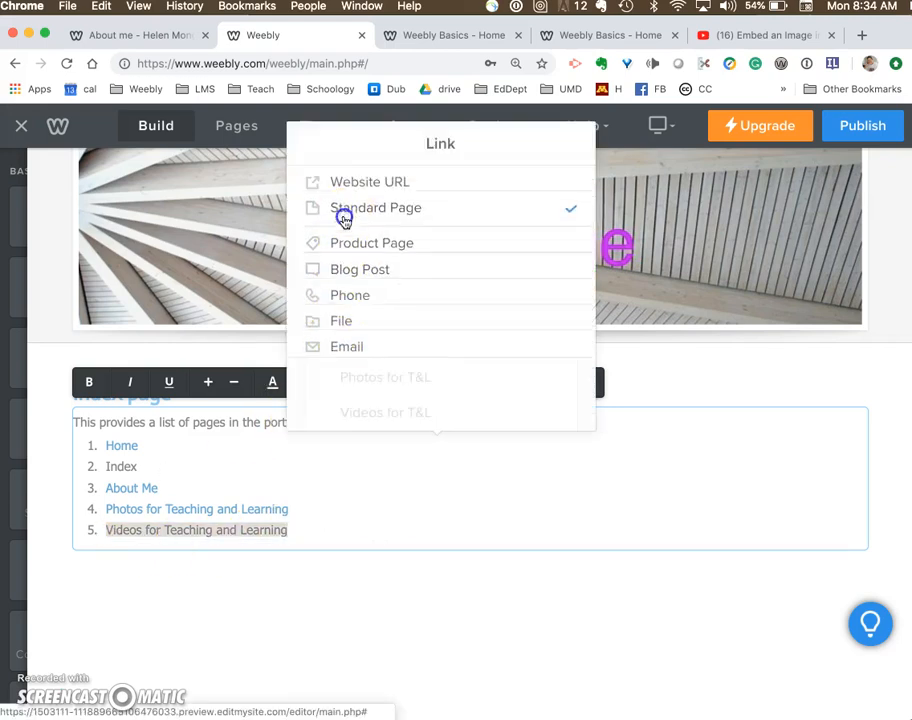
click(346, 413)
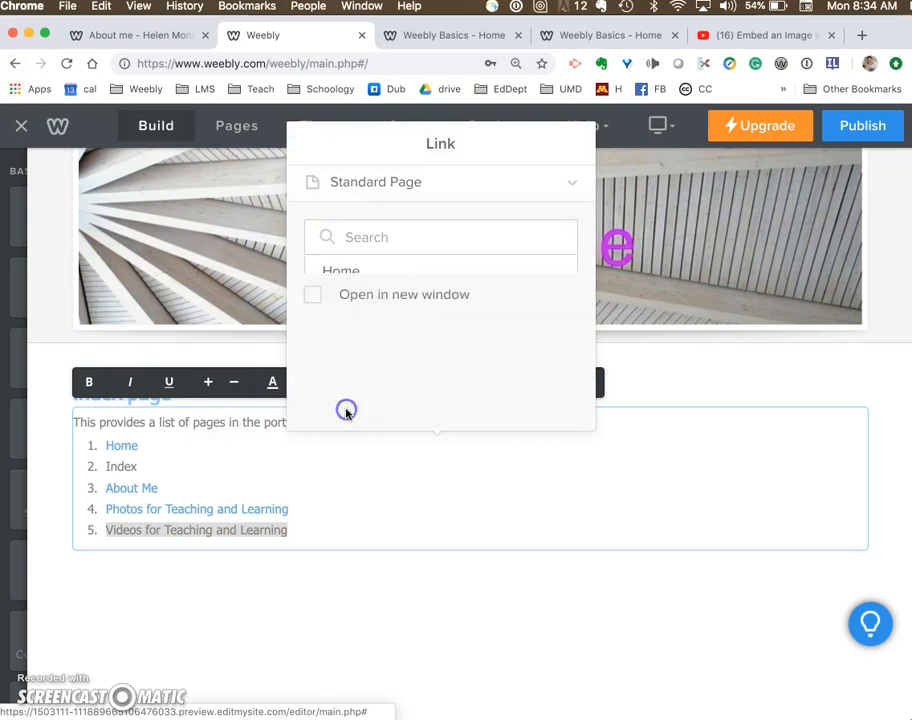
click(217, 483)
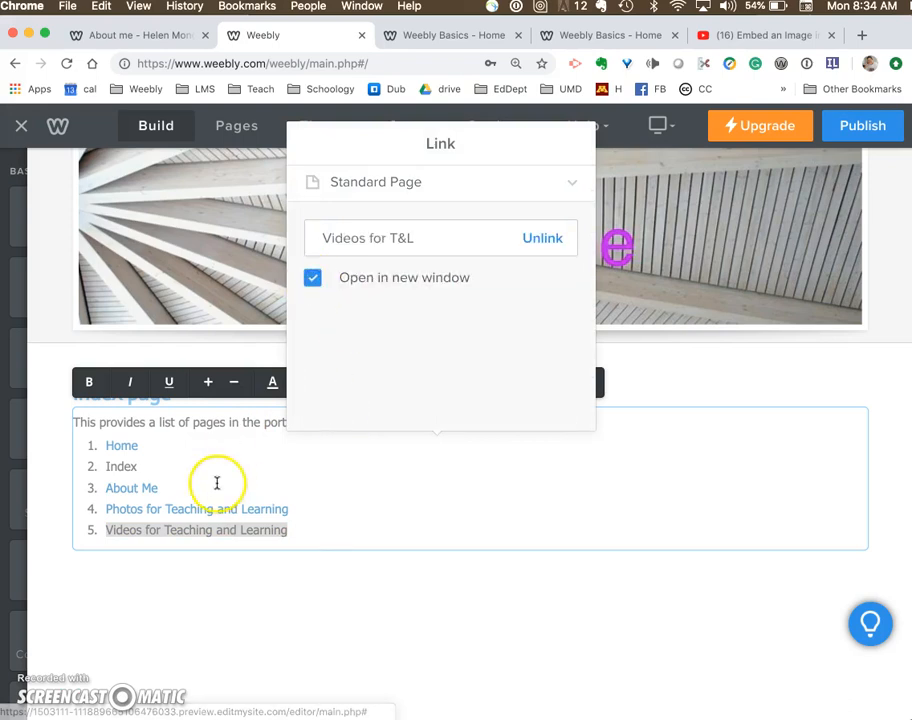
click(262, 673)
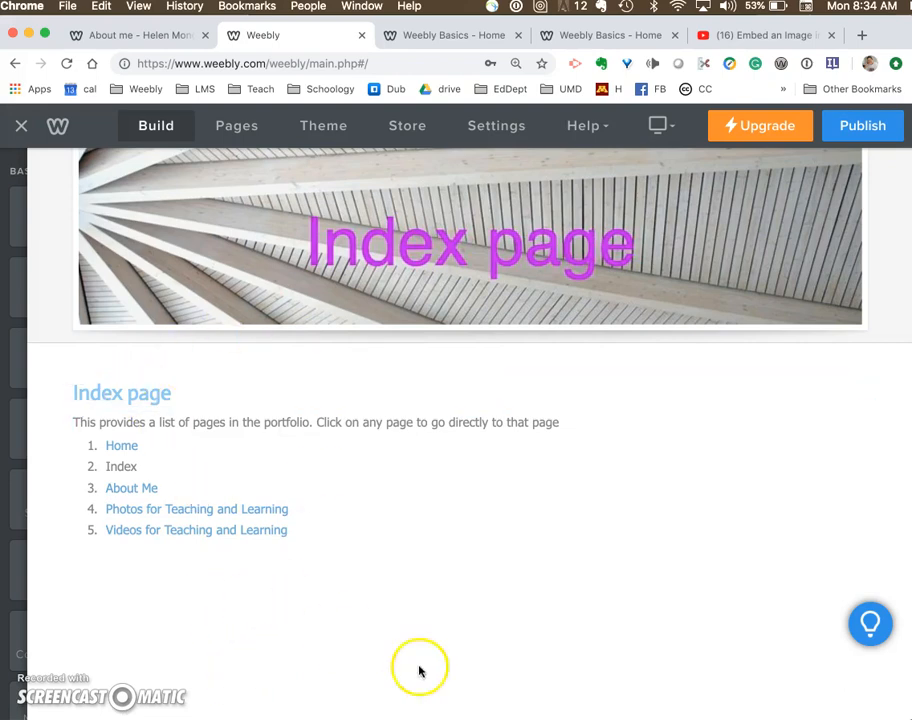
- Publish the website and open the Index page on the live site
click(864, 130)
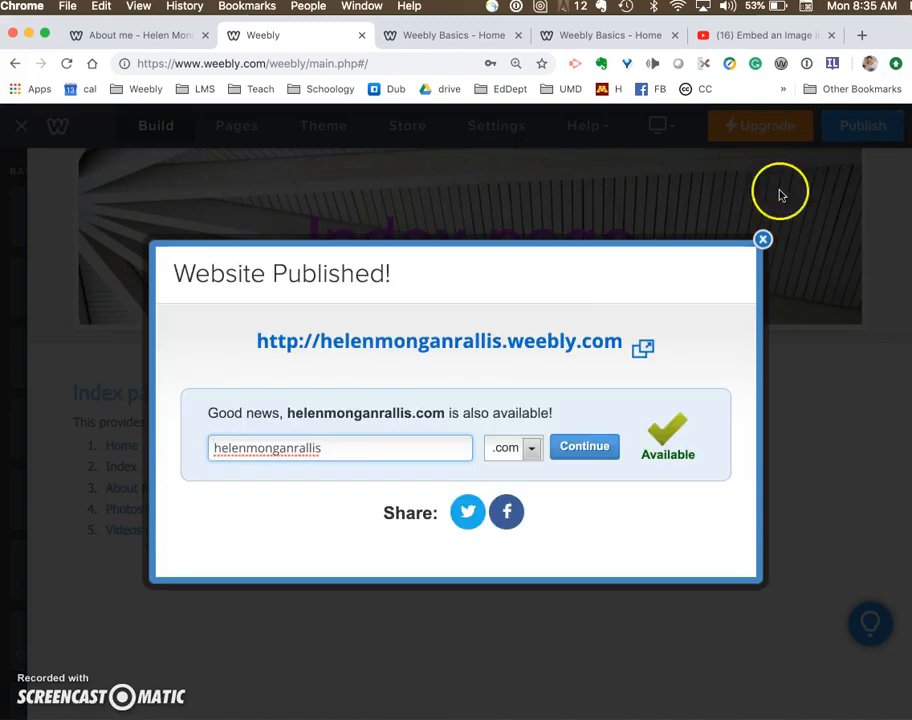
click(554, 343)
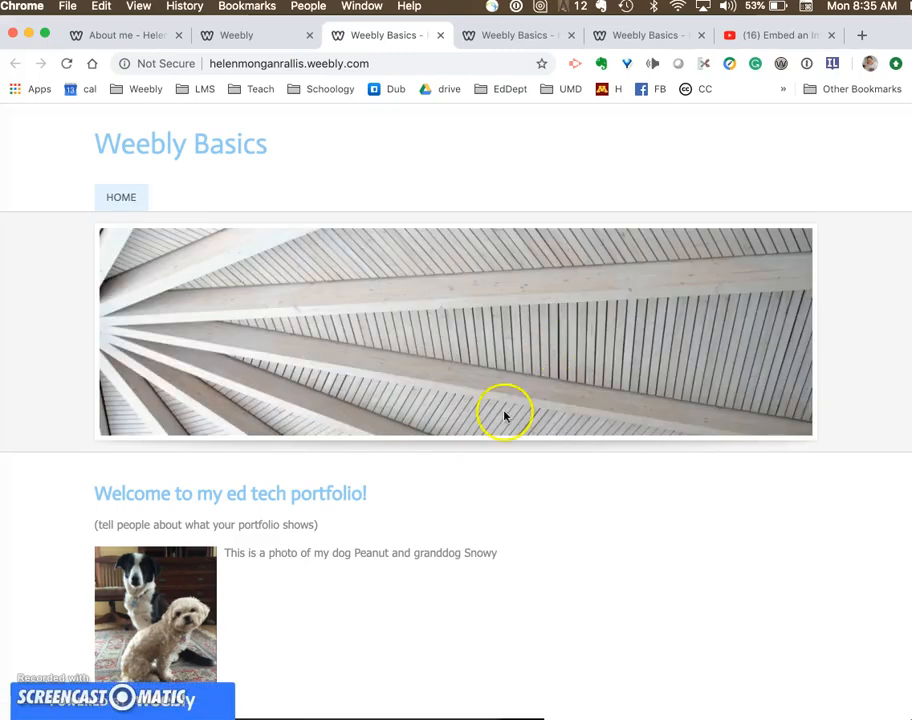
mouse_move(122, 202)
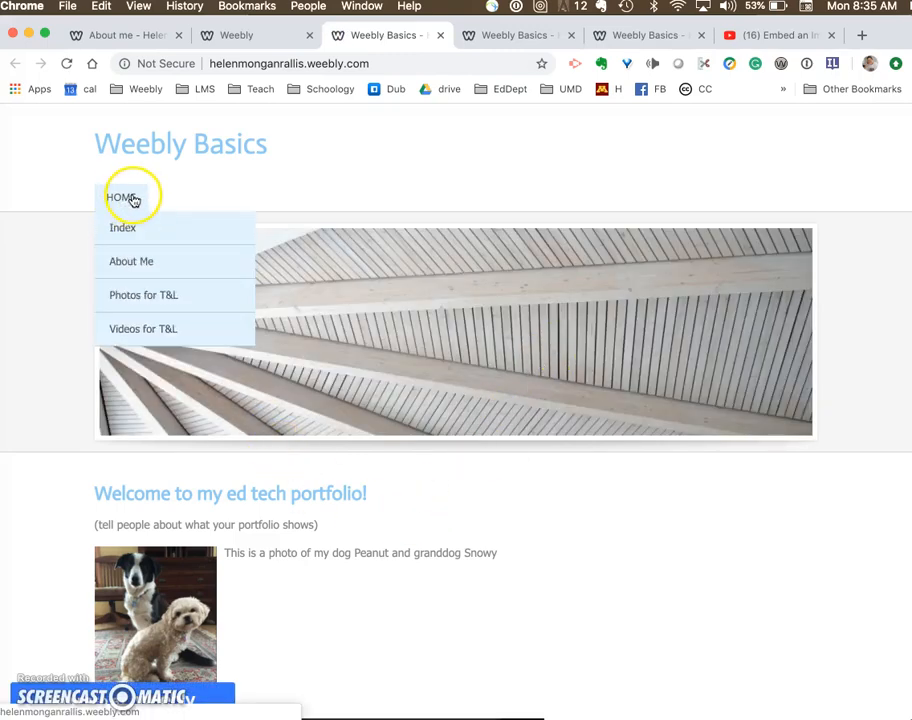
click(124, 233)
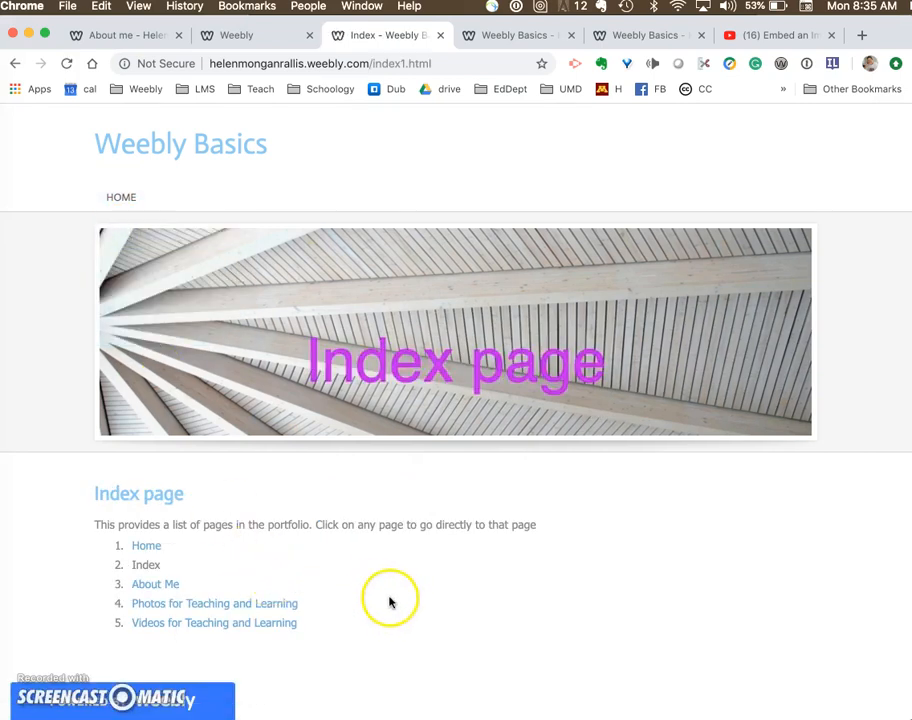
- Test the Home and "Videos for Teaching and Learning" links on the published Index page, and return to the site editor
click(146, 546)
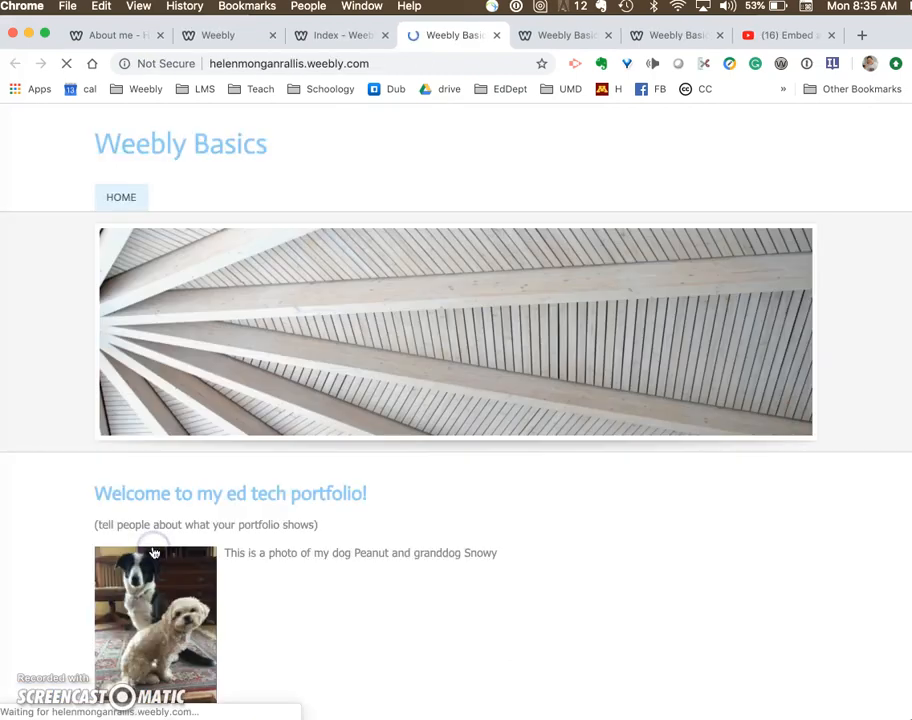
mouse_move(136, 204)
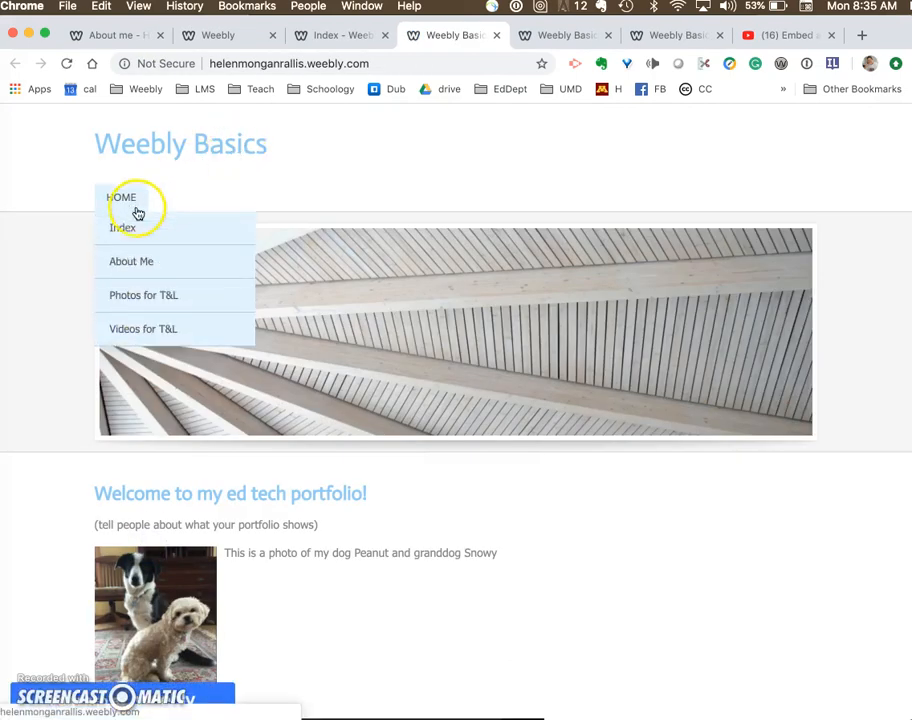
click(135, 228)
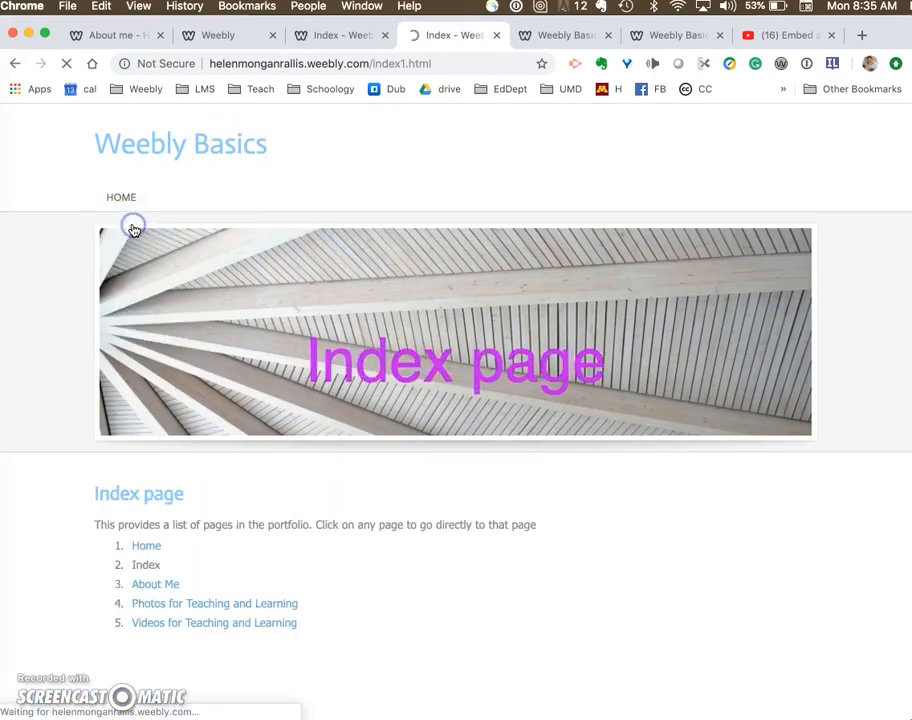
click(195, 623)
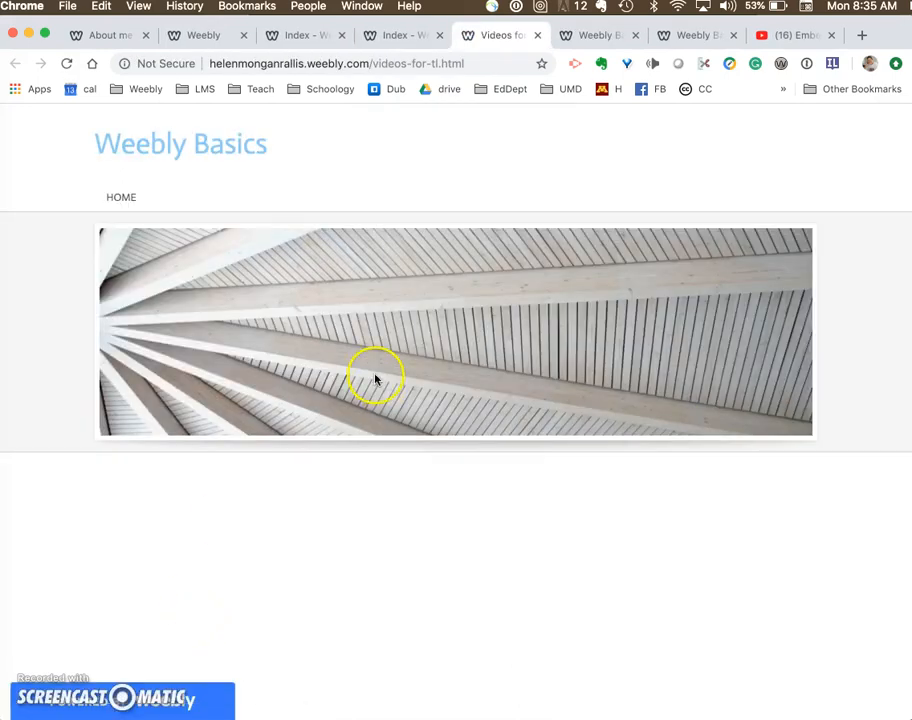
click(295, 37)
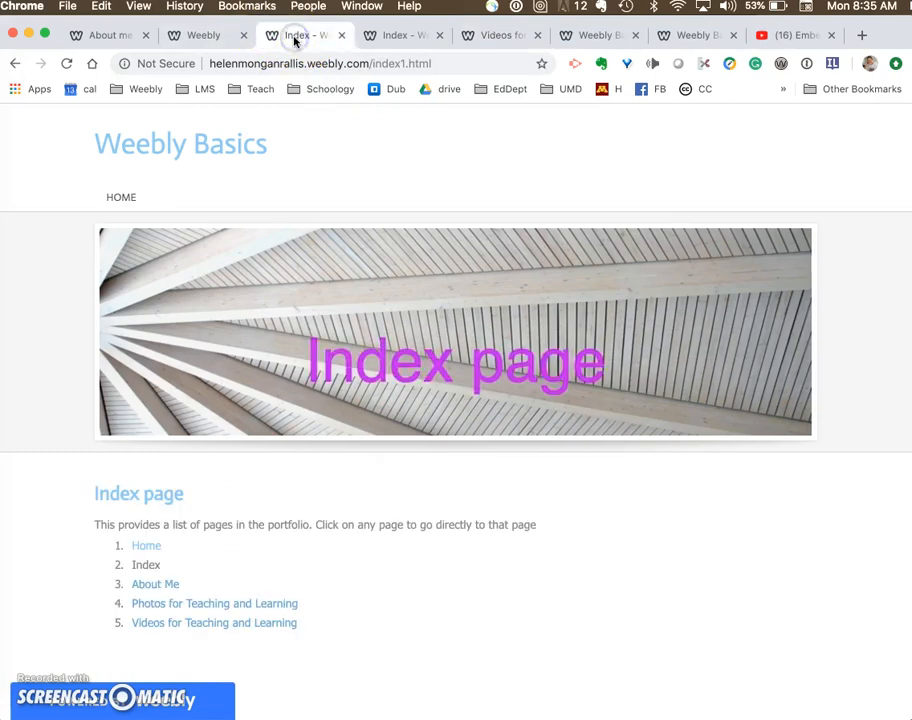
click(205, 36)
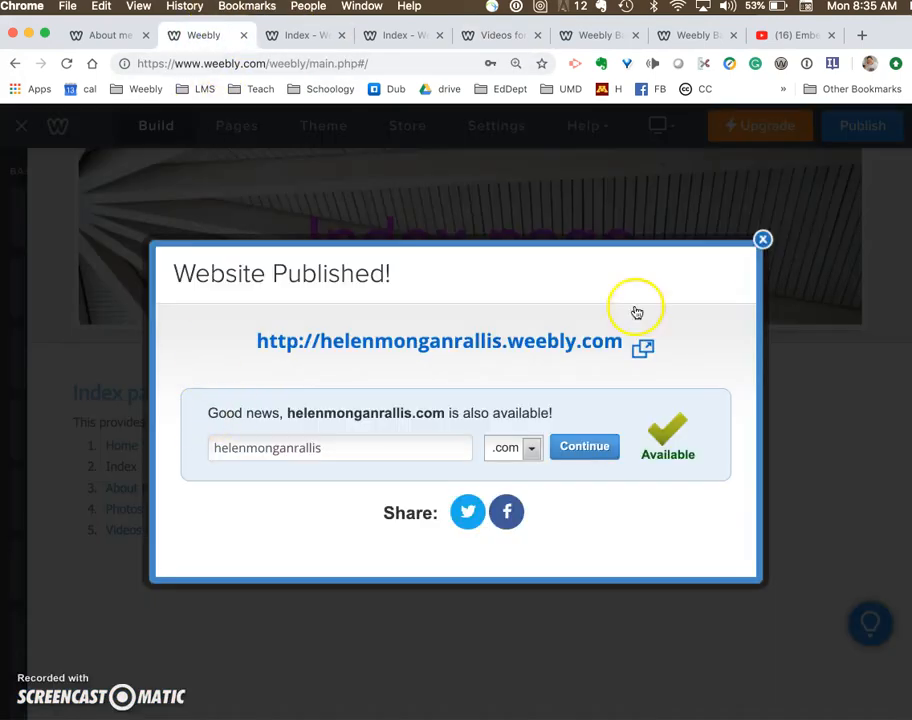
- Dismiss the publish confirmation and open the About Me page for editing
click(763, 238)
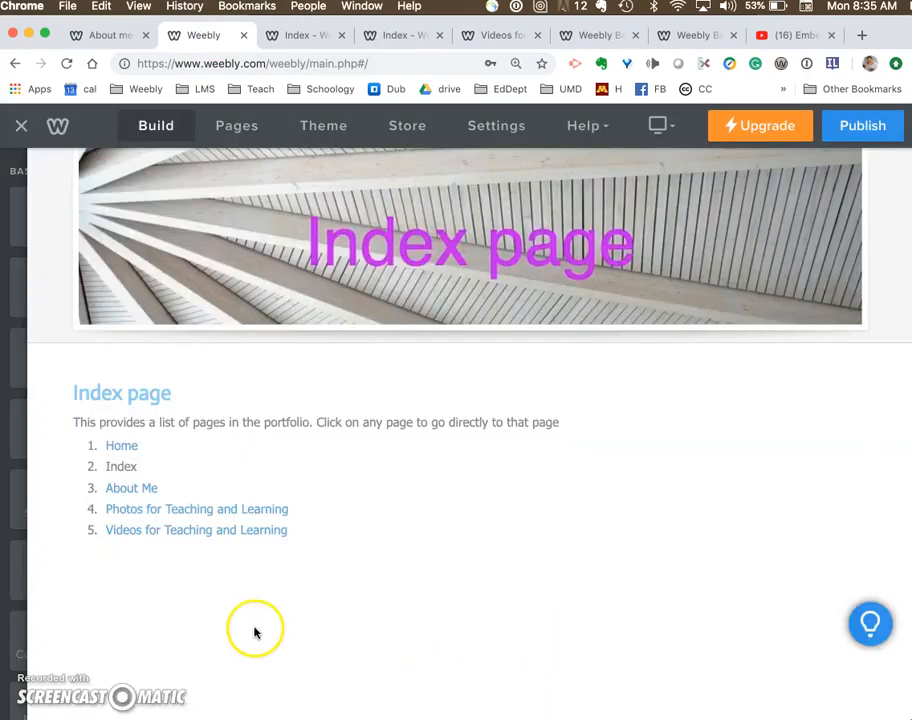
mouse_move(20, 437)
click(322, 126)
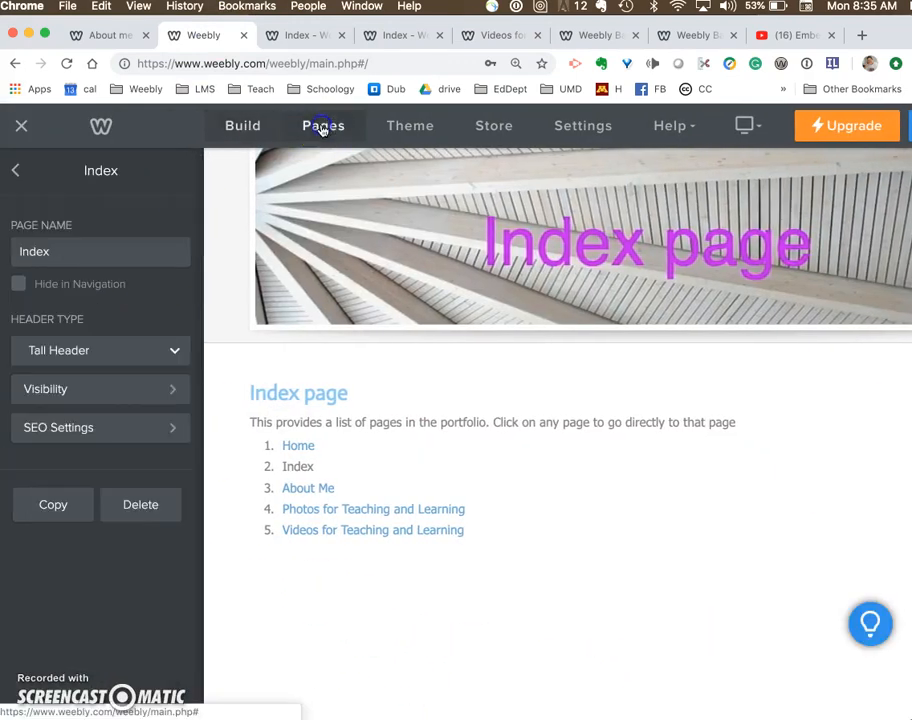
click(18, 172)
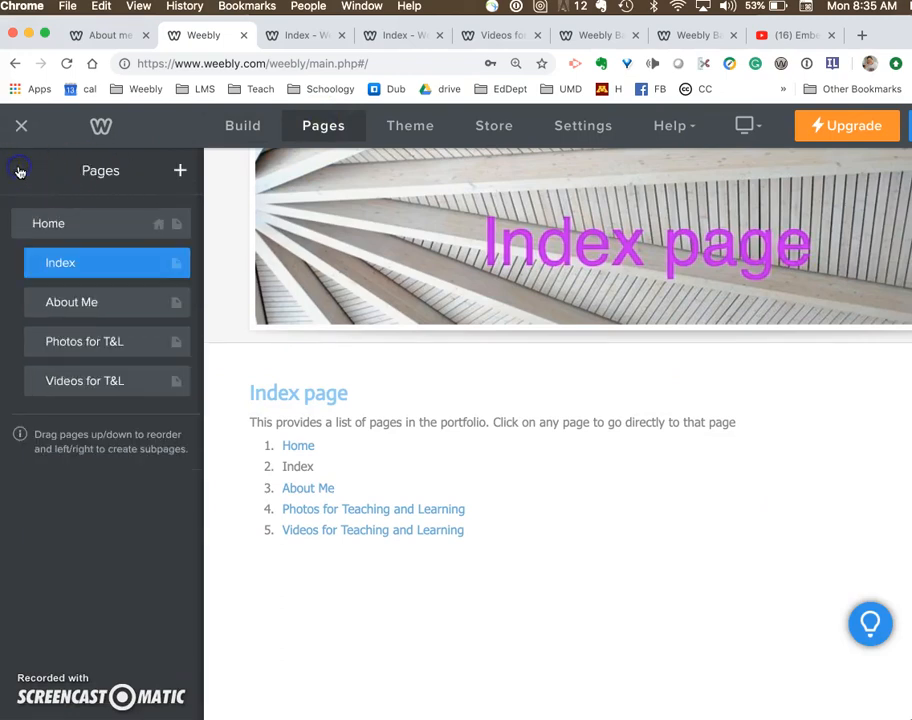
click(70, 312)
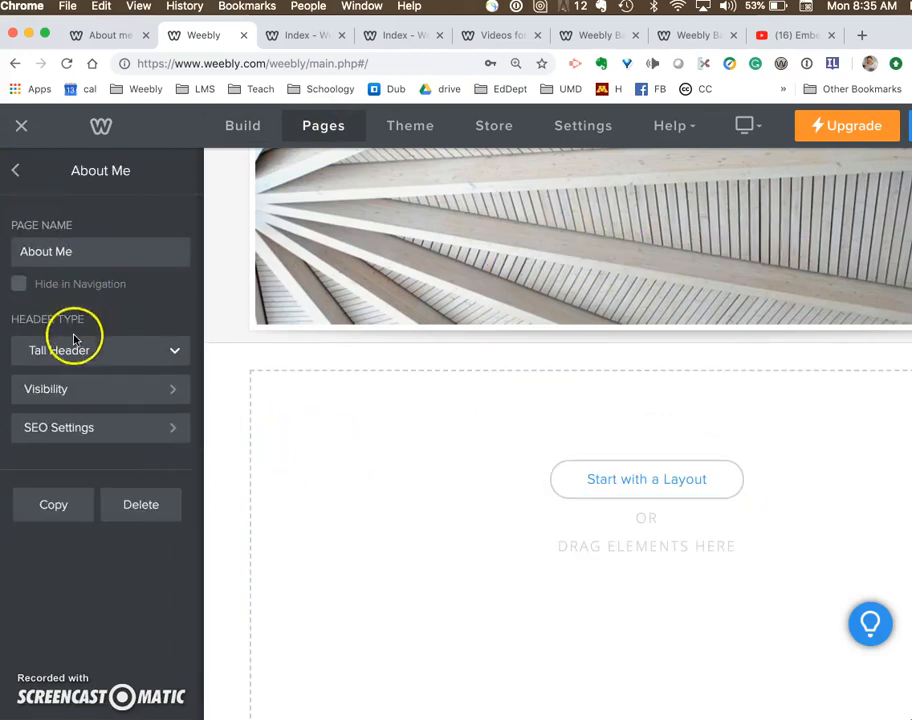
- Add a title element reading "About Me" to the empty content area of the About Me page
click(252, 138)
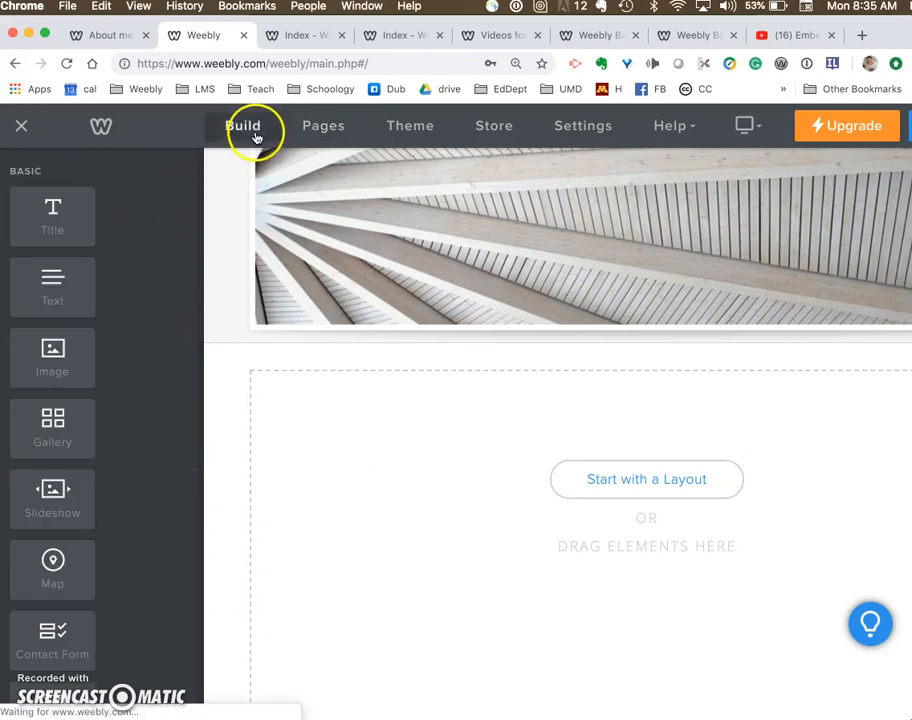
drag(57, 219, 326, 423)
click(179, 387)
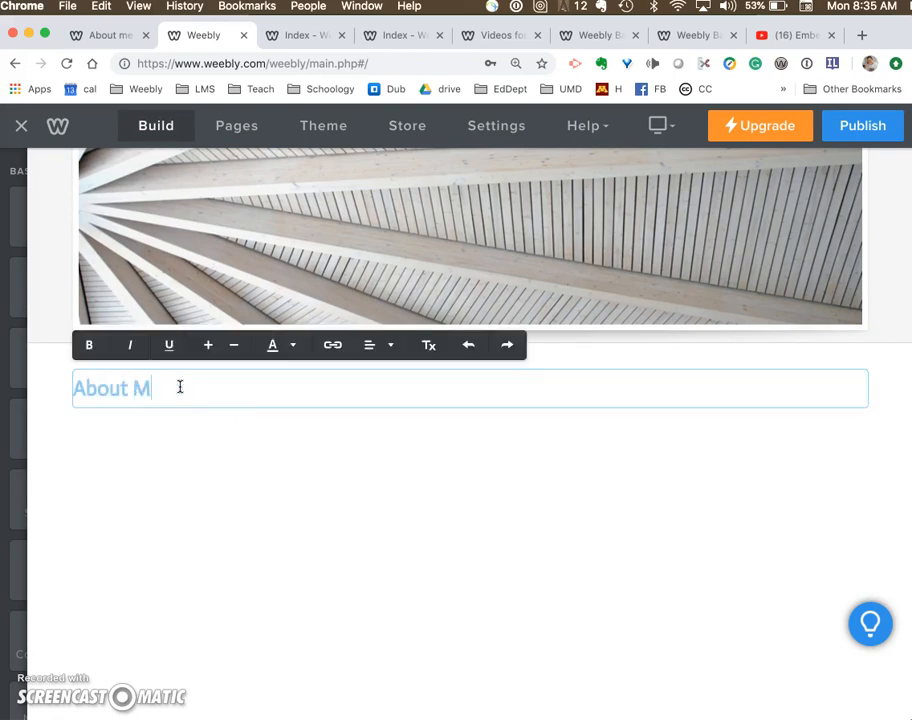
- Add a text element reading "Say things about you" below the About Me title
mouse_move(10, 544)
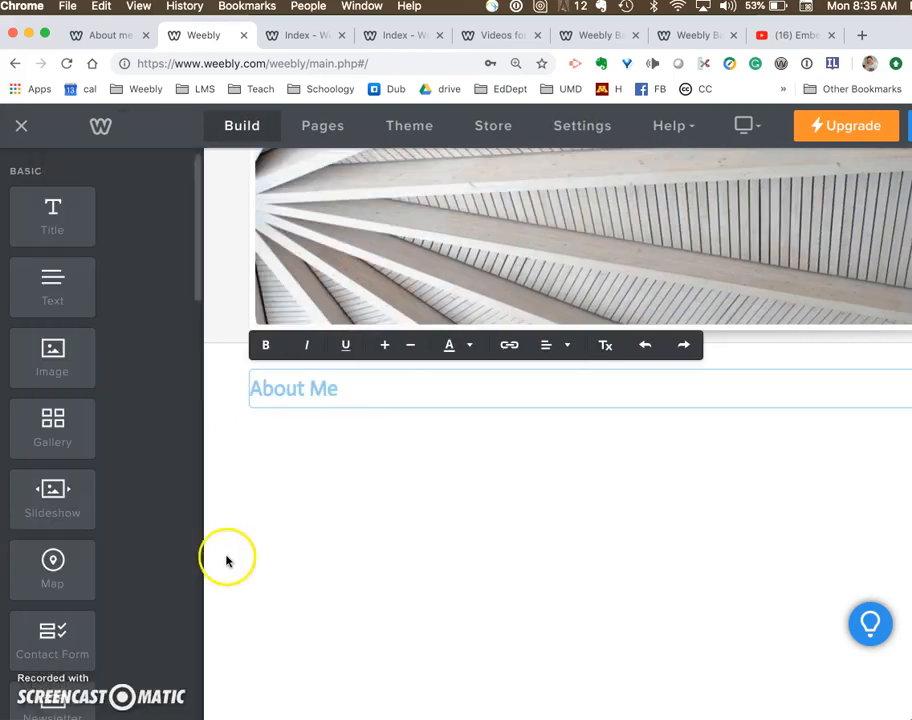
drag(59, 295, 196, 470)
click(117, 422)
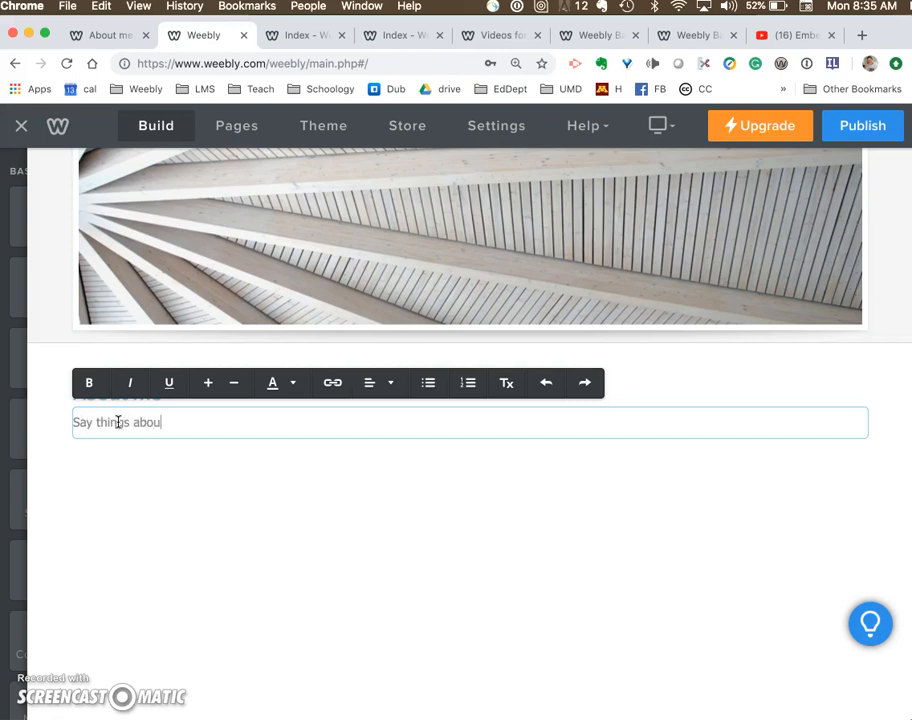
click(138, 584)
mouse_move(20, 271)
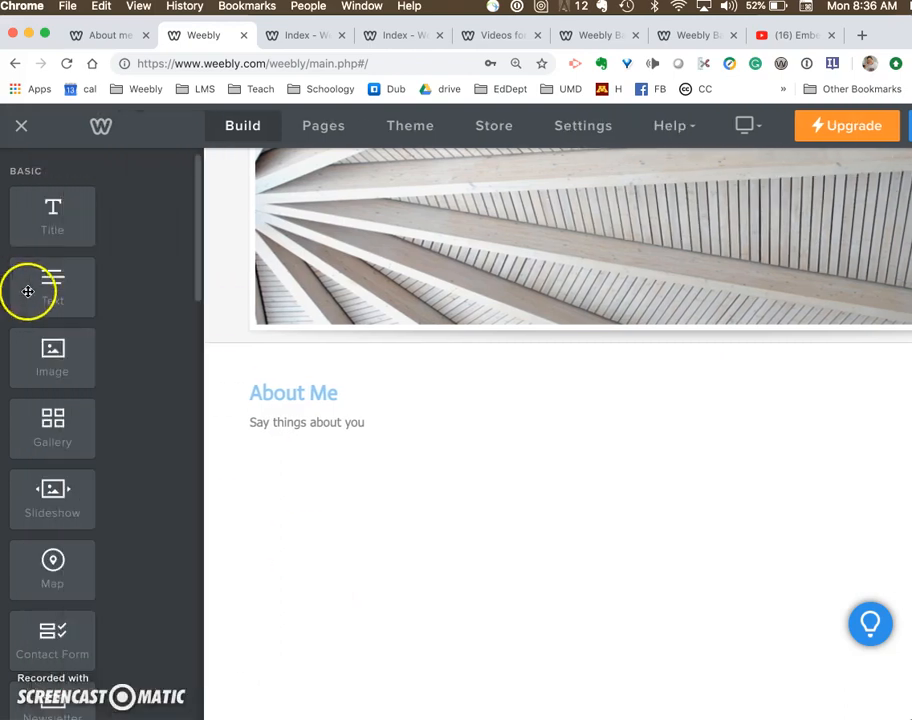
scroll(81, 553, down, 10)
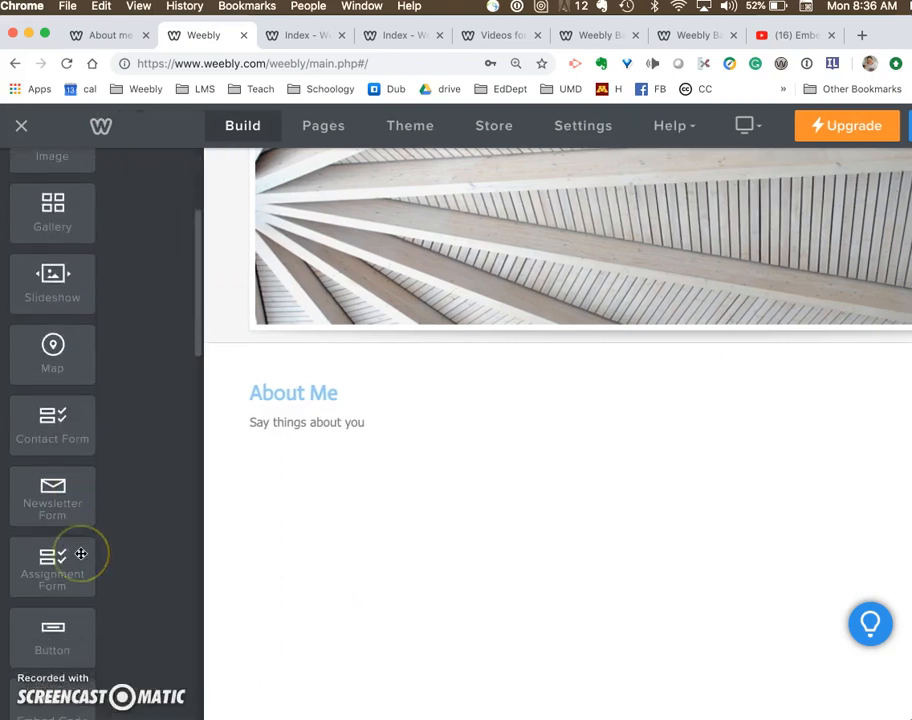
scroll(81, 553, up, 10)
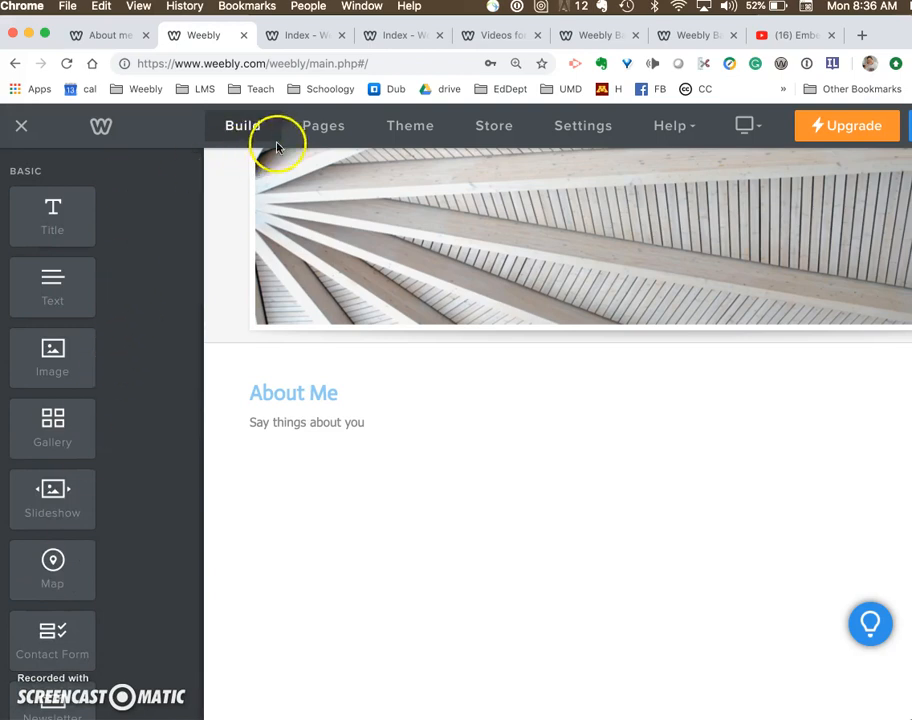
- Publish the website with the new About Me page content
click(322, 130)
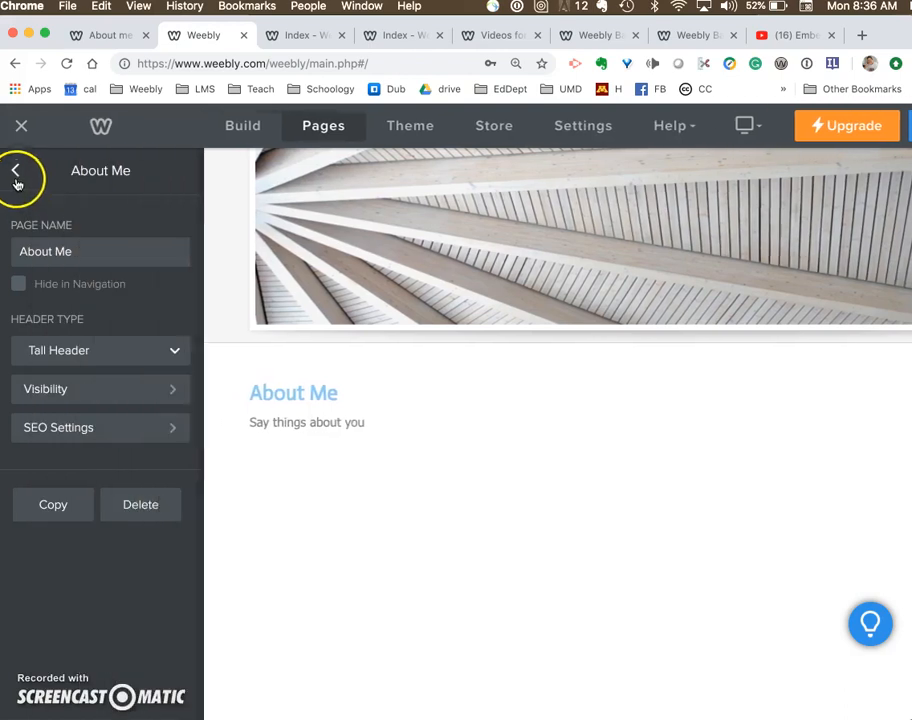
click(16, 172)
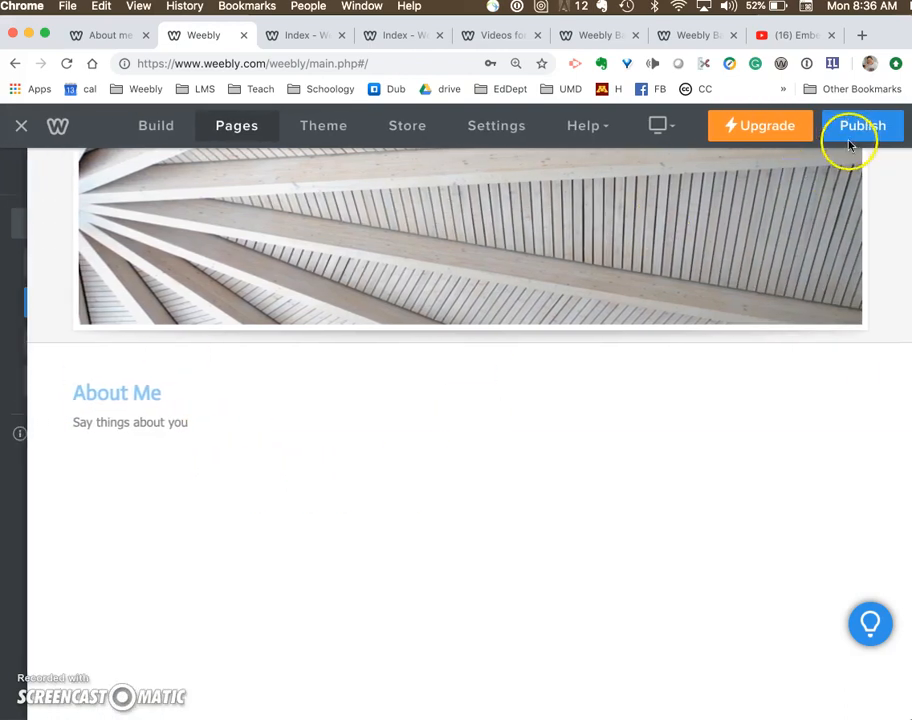
click(851, 135)
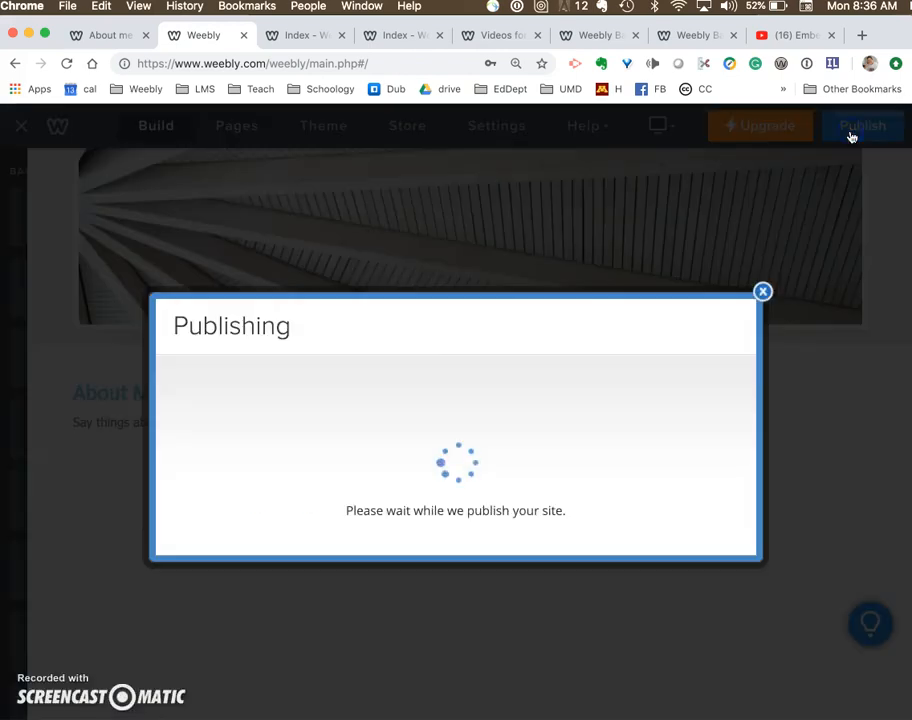